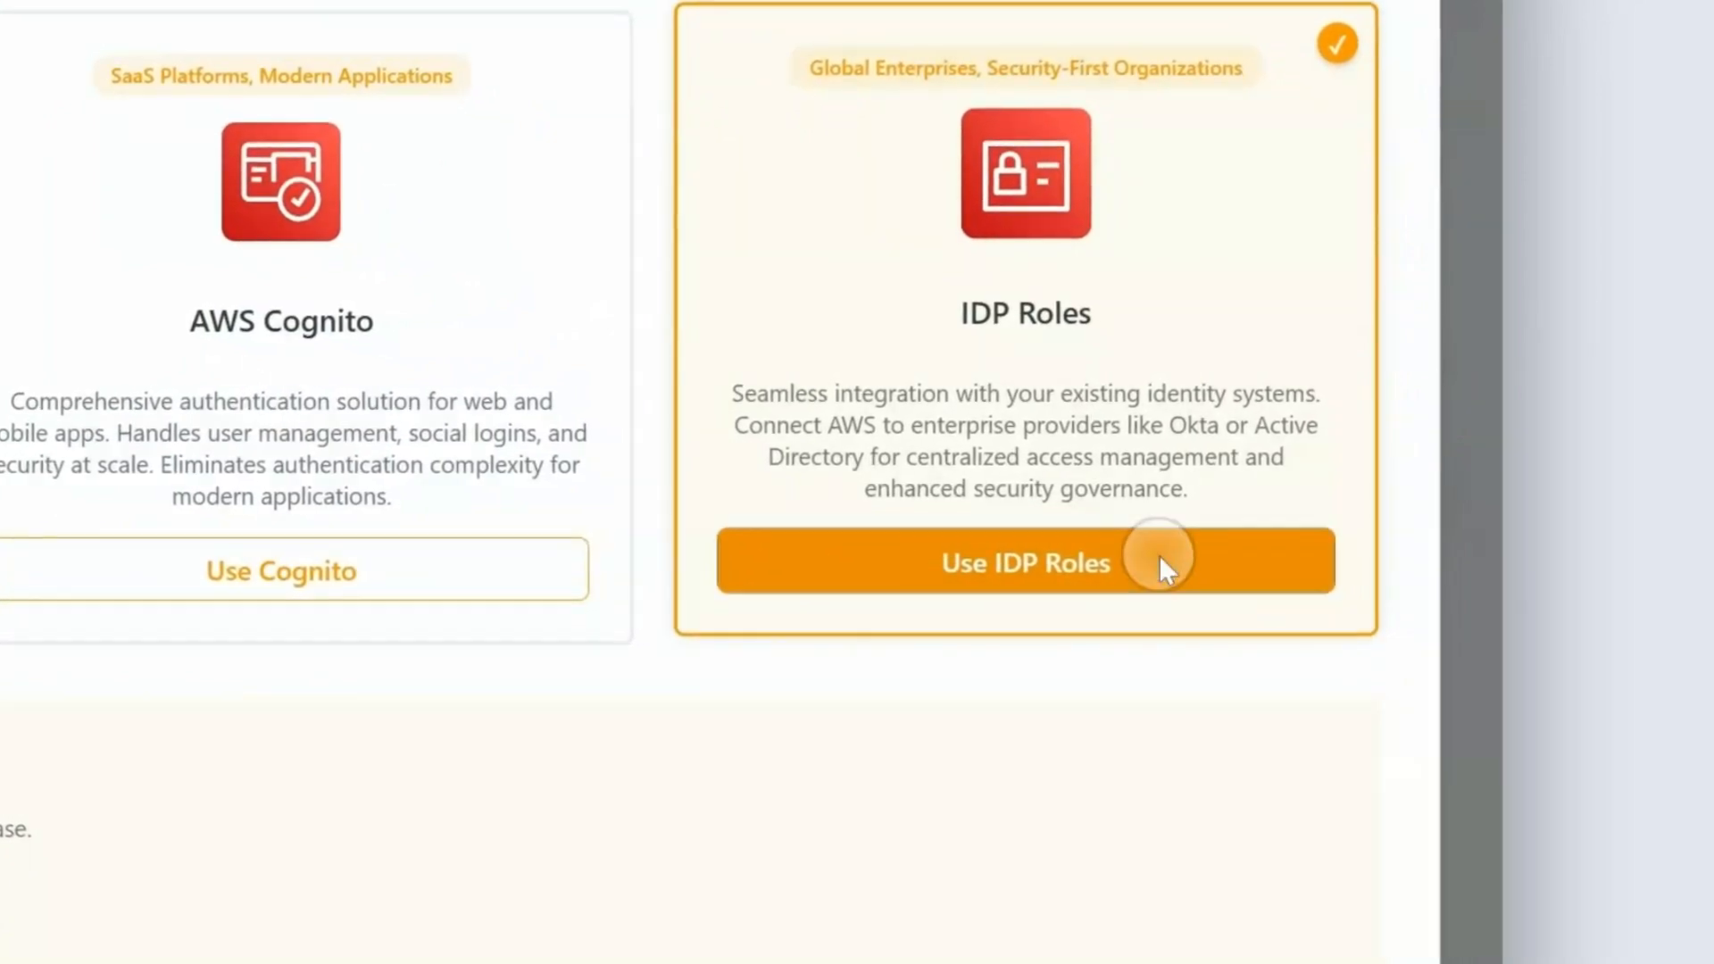
Choose IDP Roles as the AWS connection method and look through the AWS IDP Role Setup Guide
click(1159, 561)
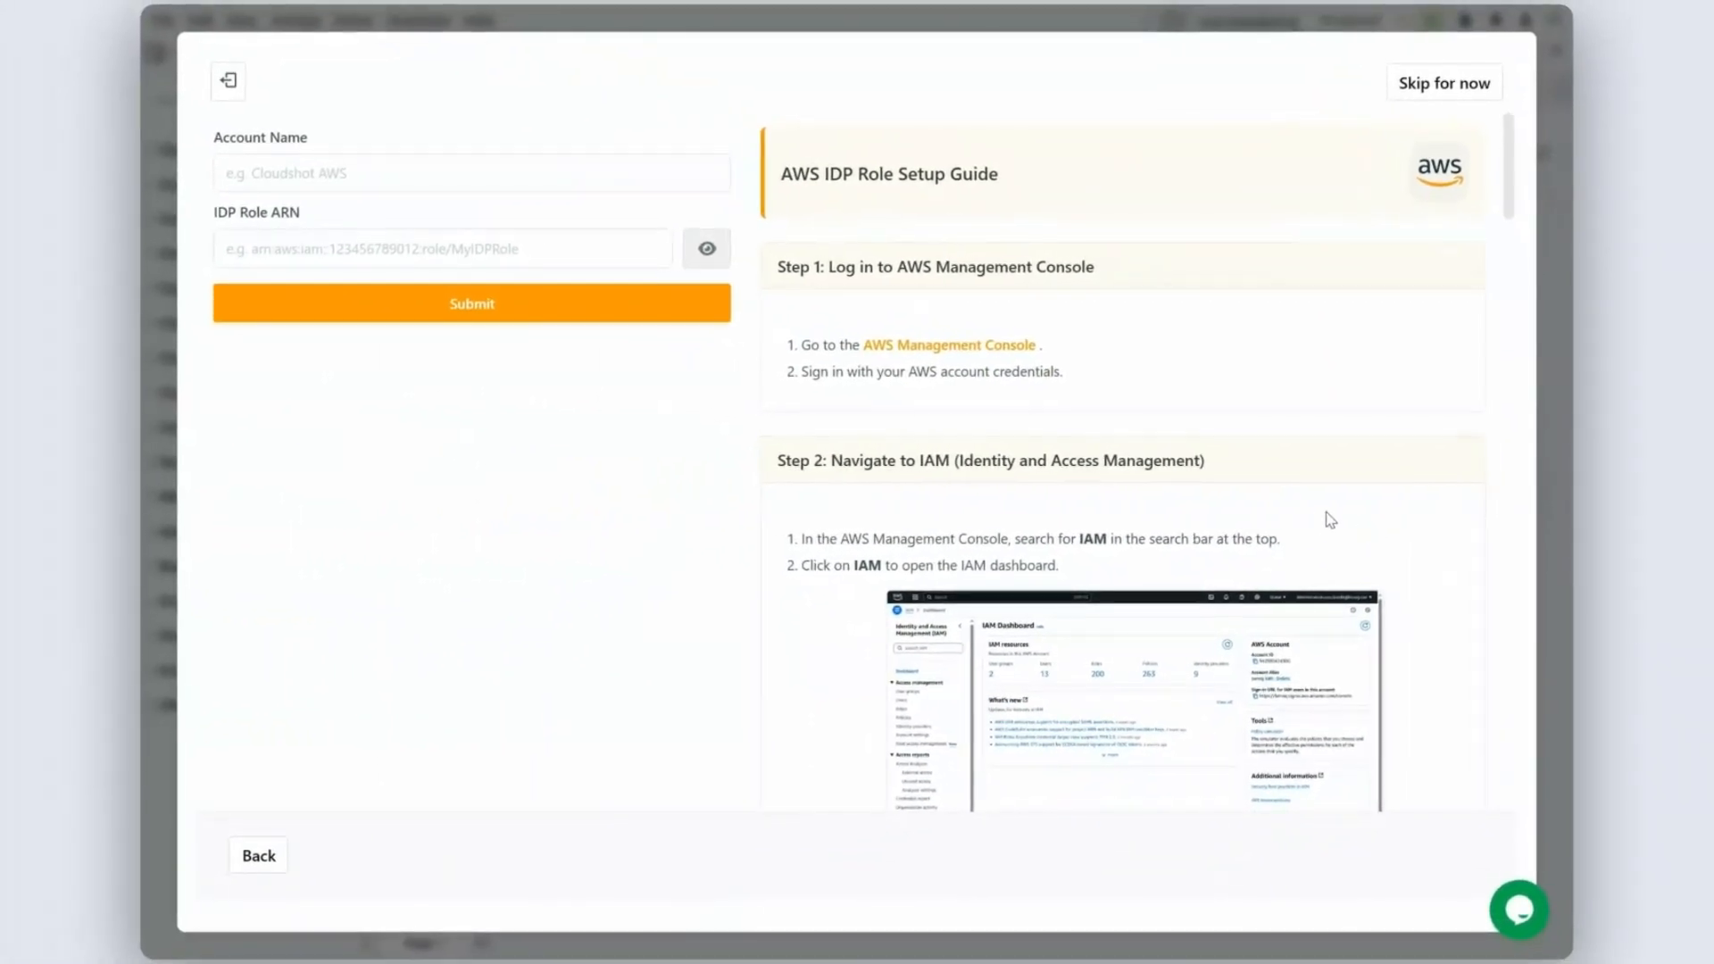
scroll(1330, 520, down, 20)
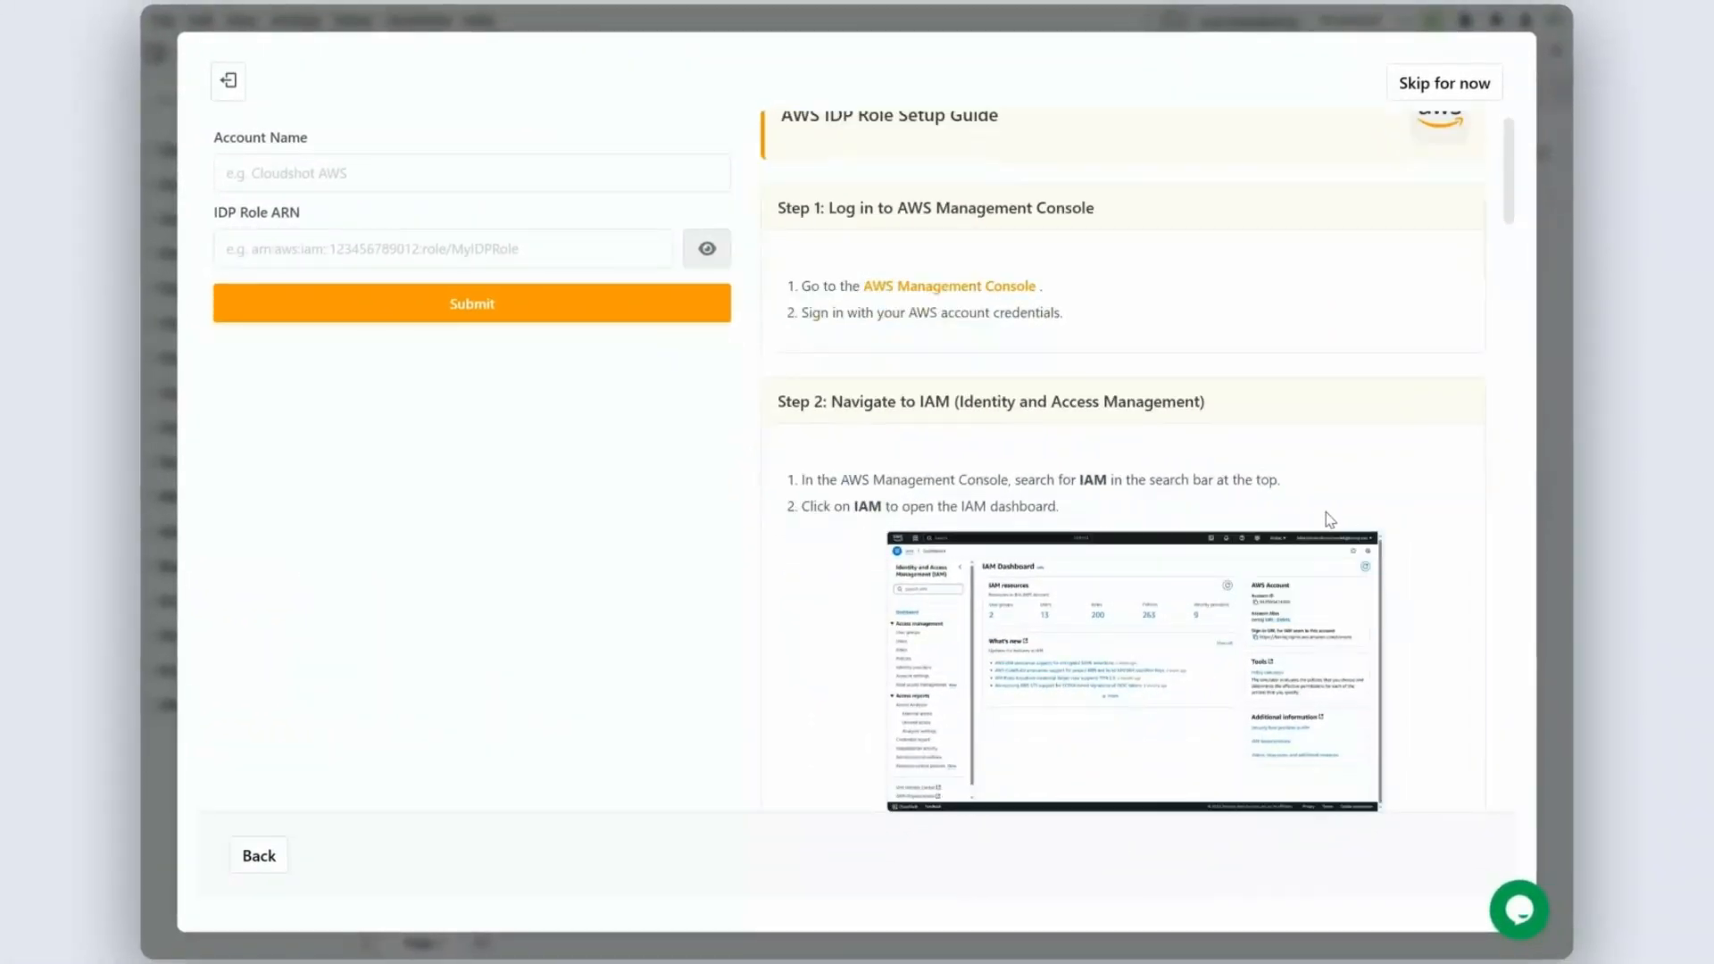
scroll(1330, 520, down, 5)
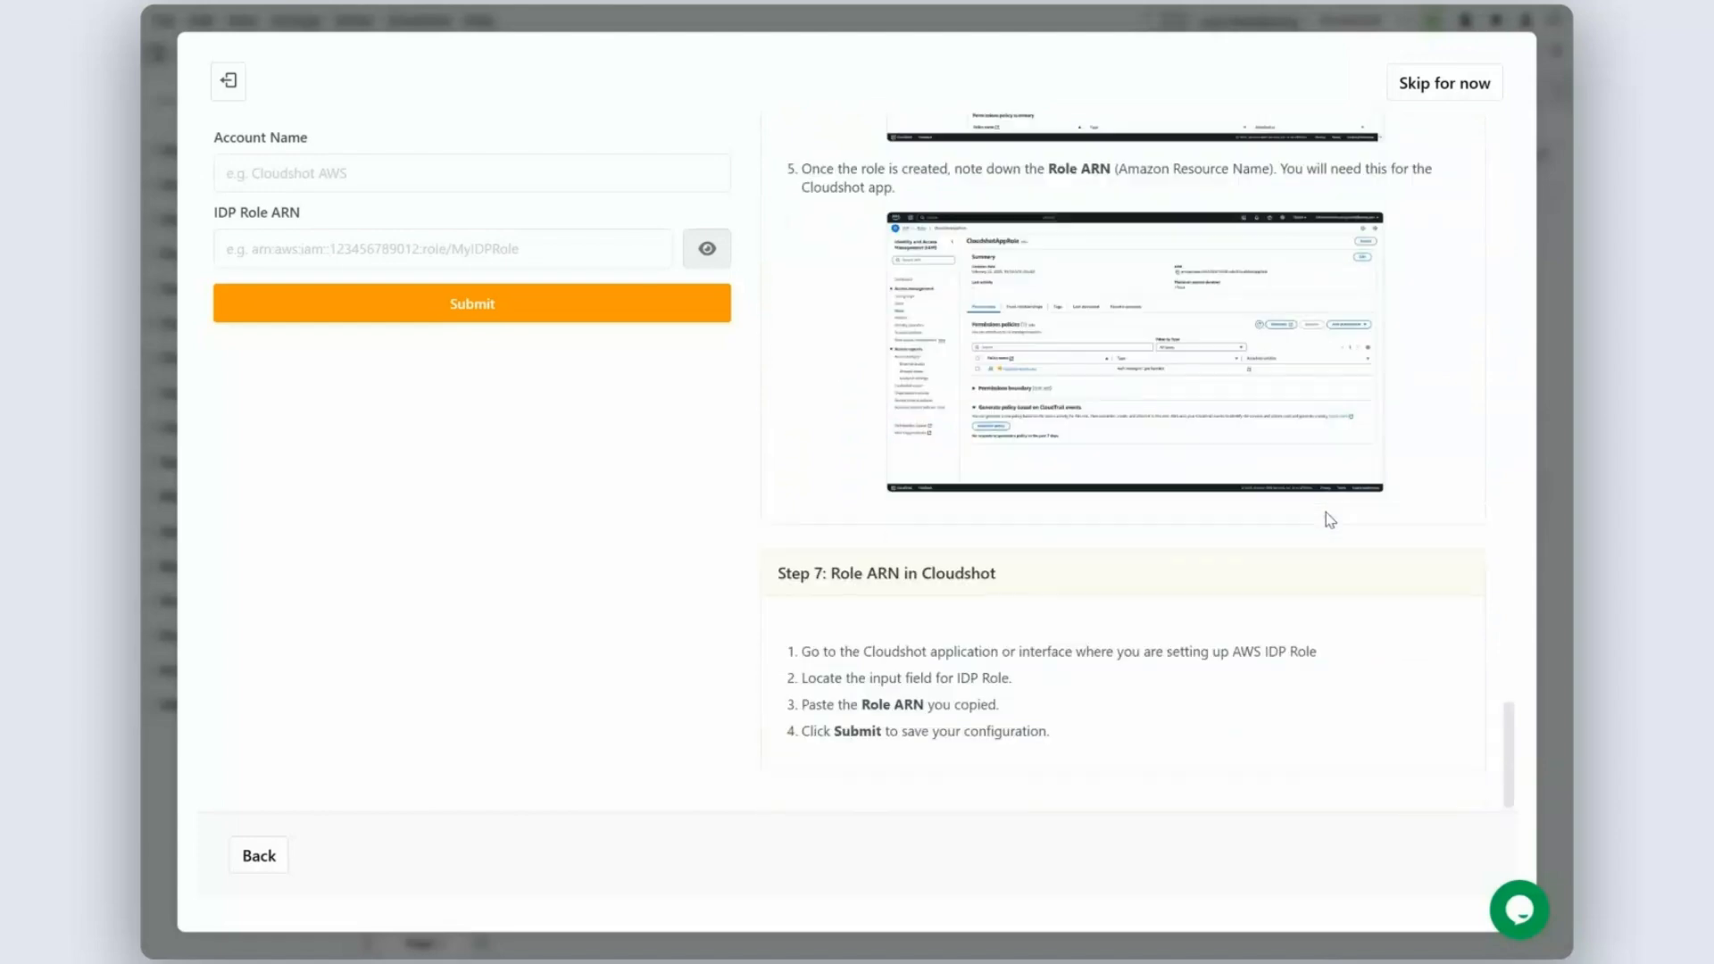
scroll(1328, 516, up, 15)
scroll(1330, 519, up, 10)
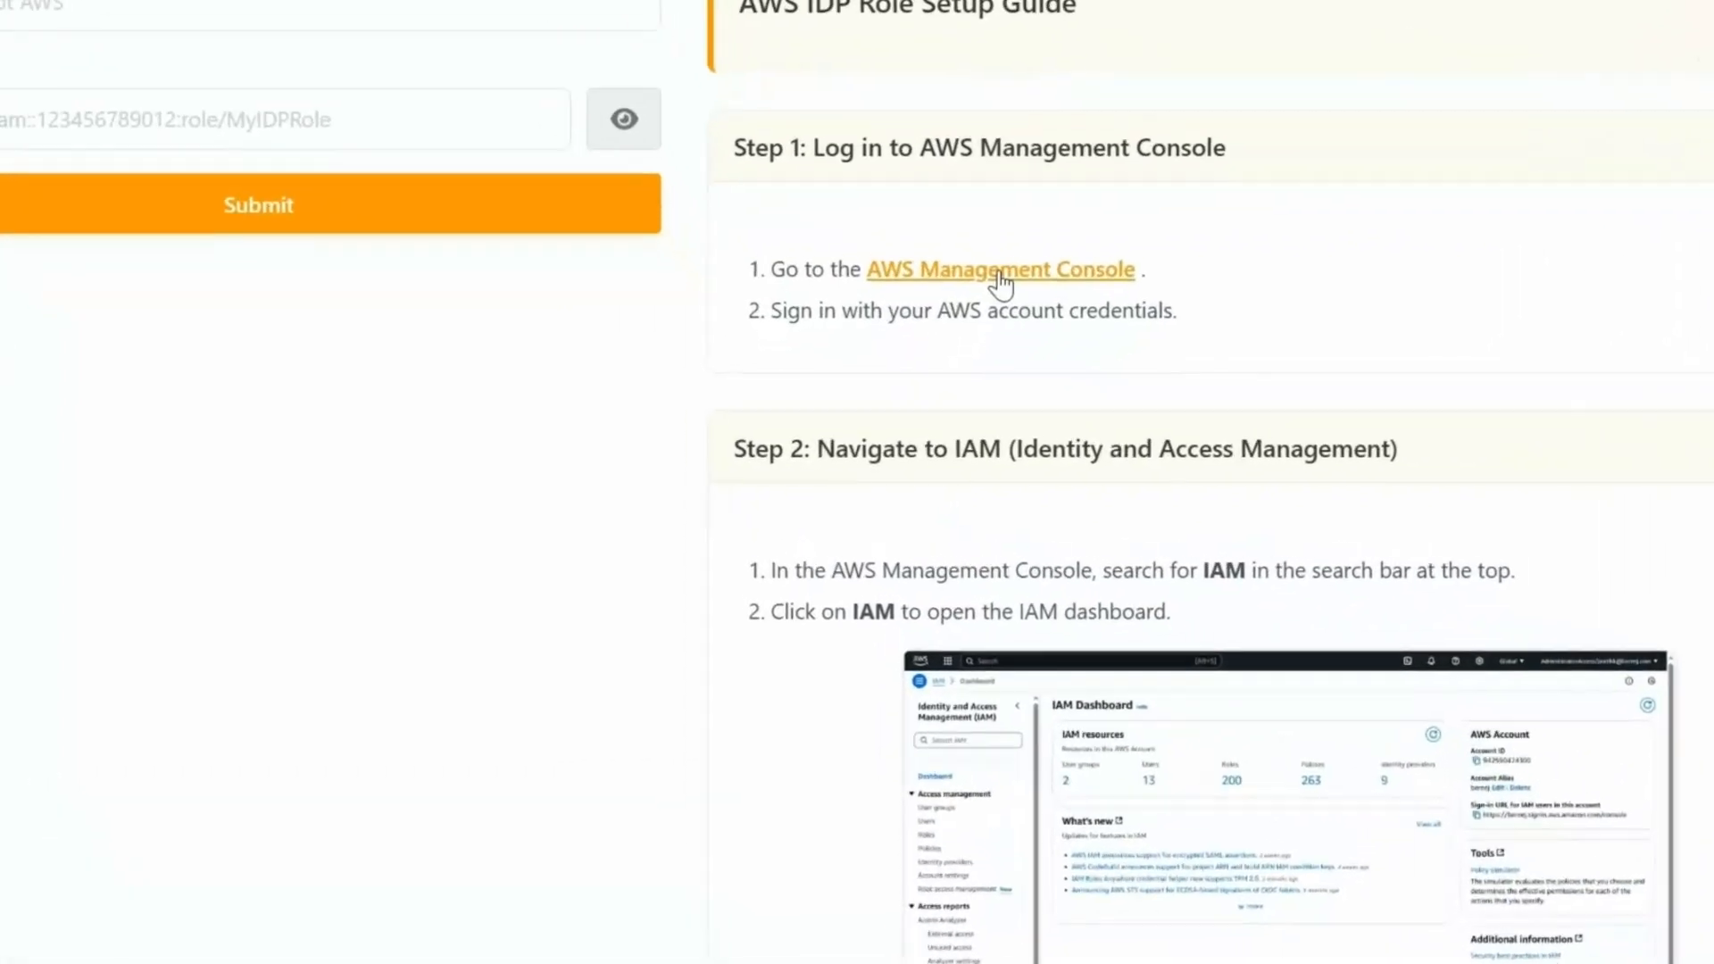
Go to the AWS Management Console from the setup guide, sign in, and open the identity providers in IAM
click(950, 350)
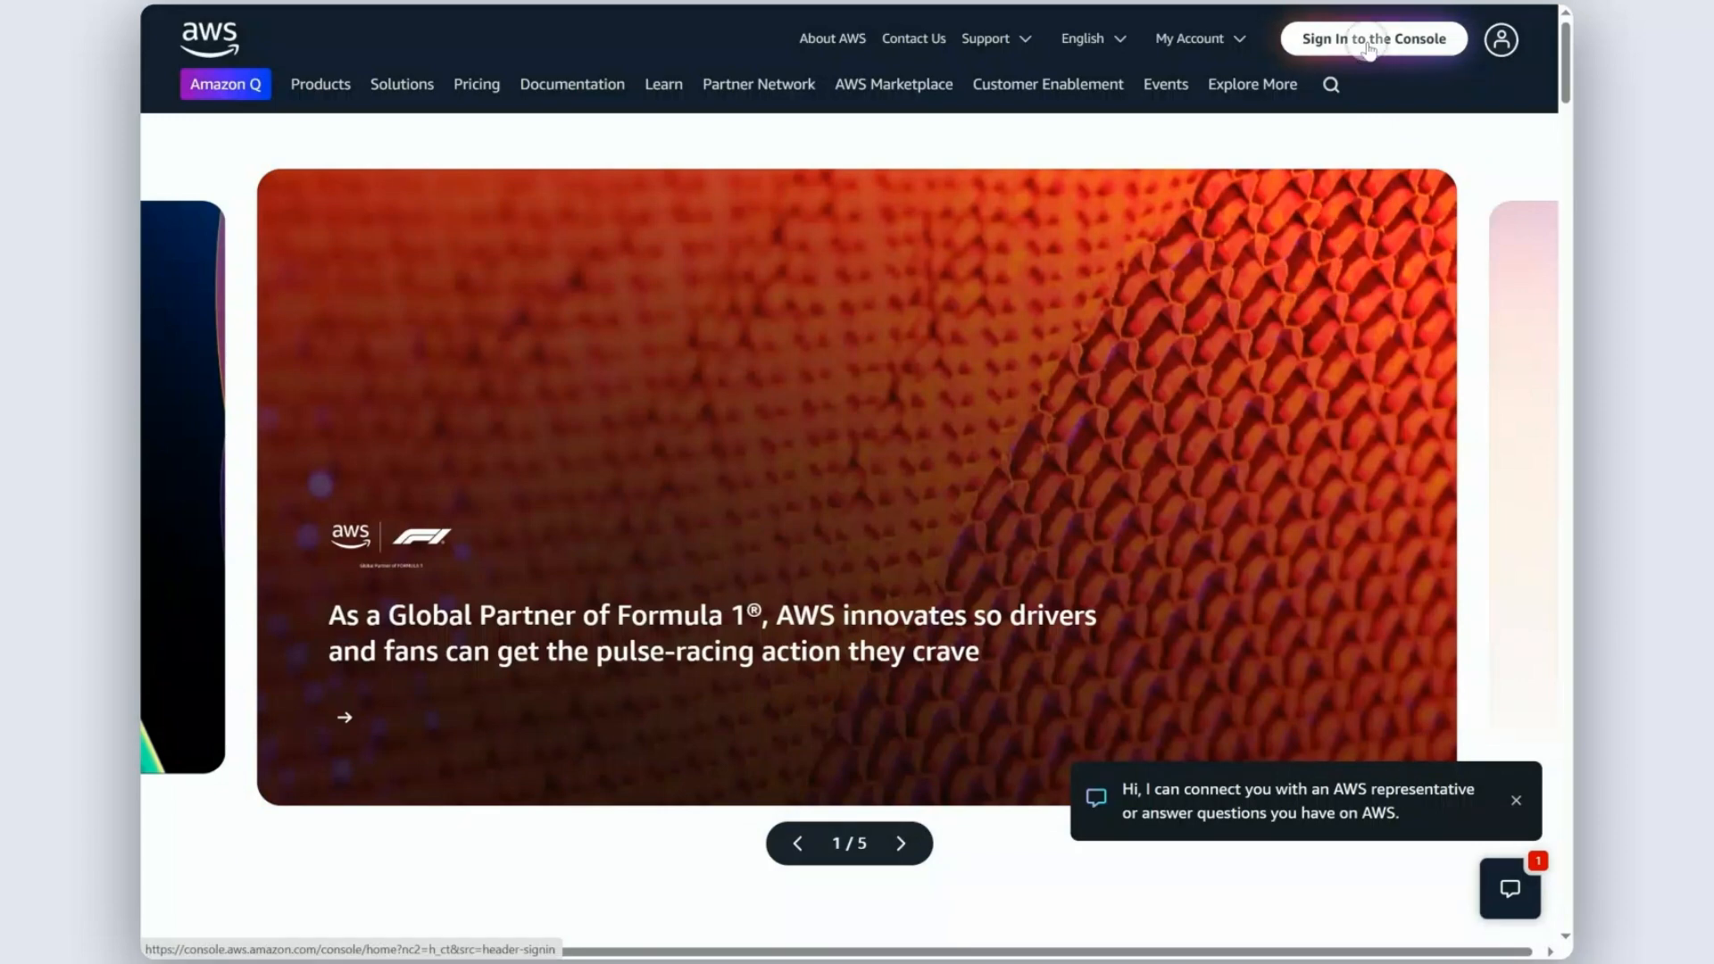
click(1371, 40)
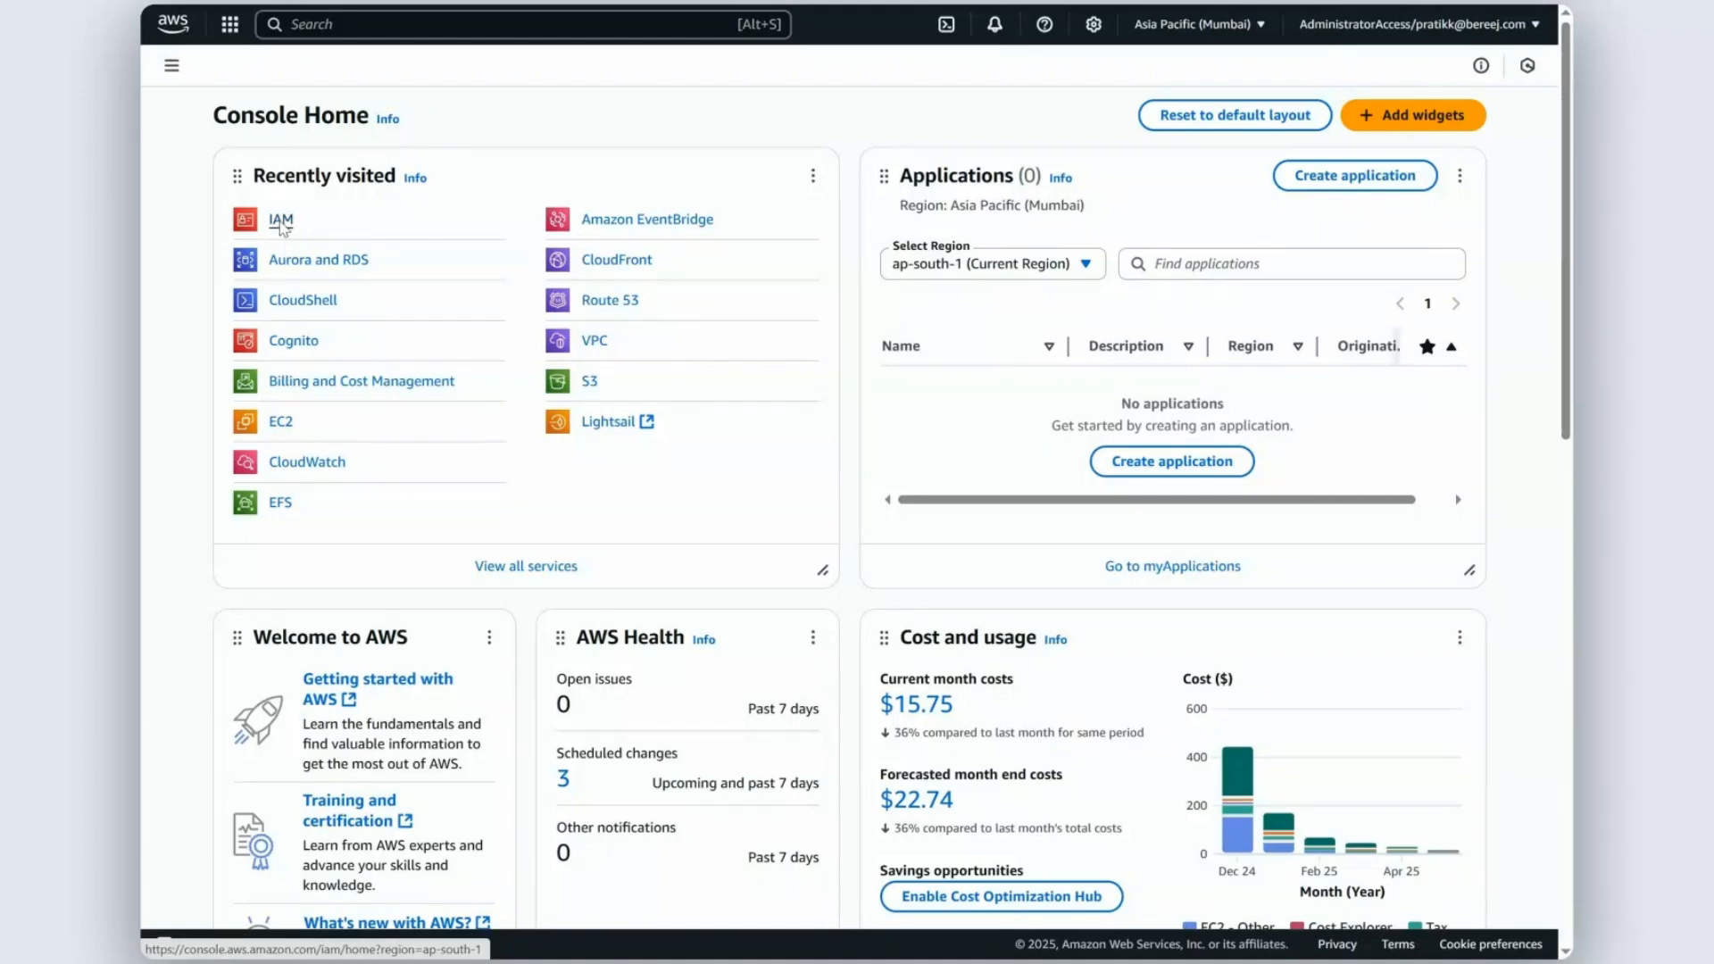
click(282, 220)
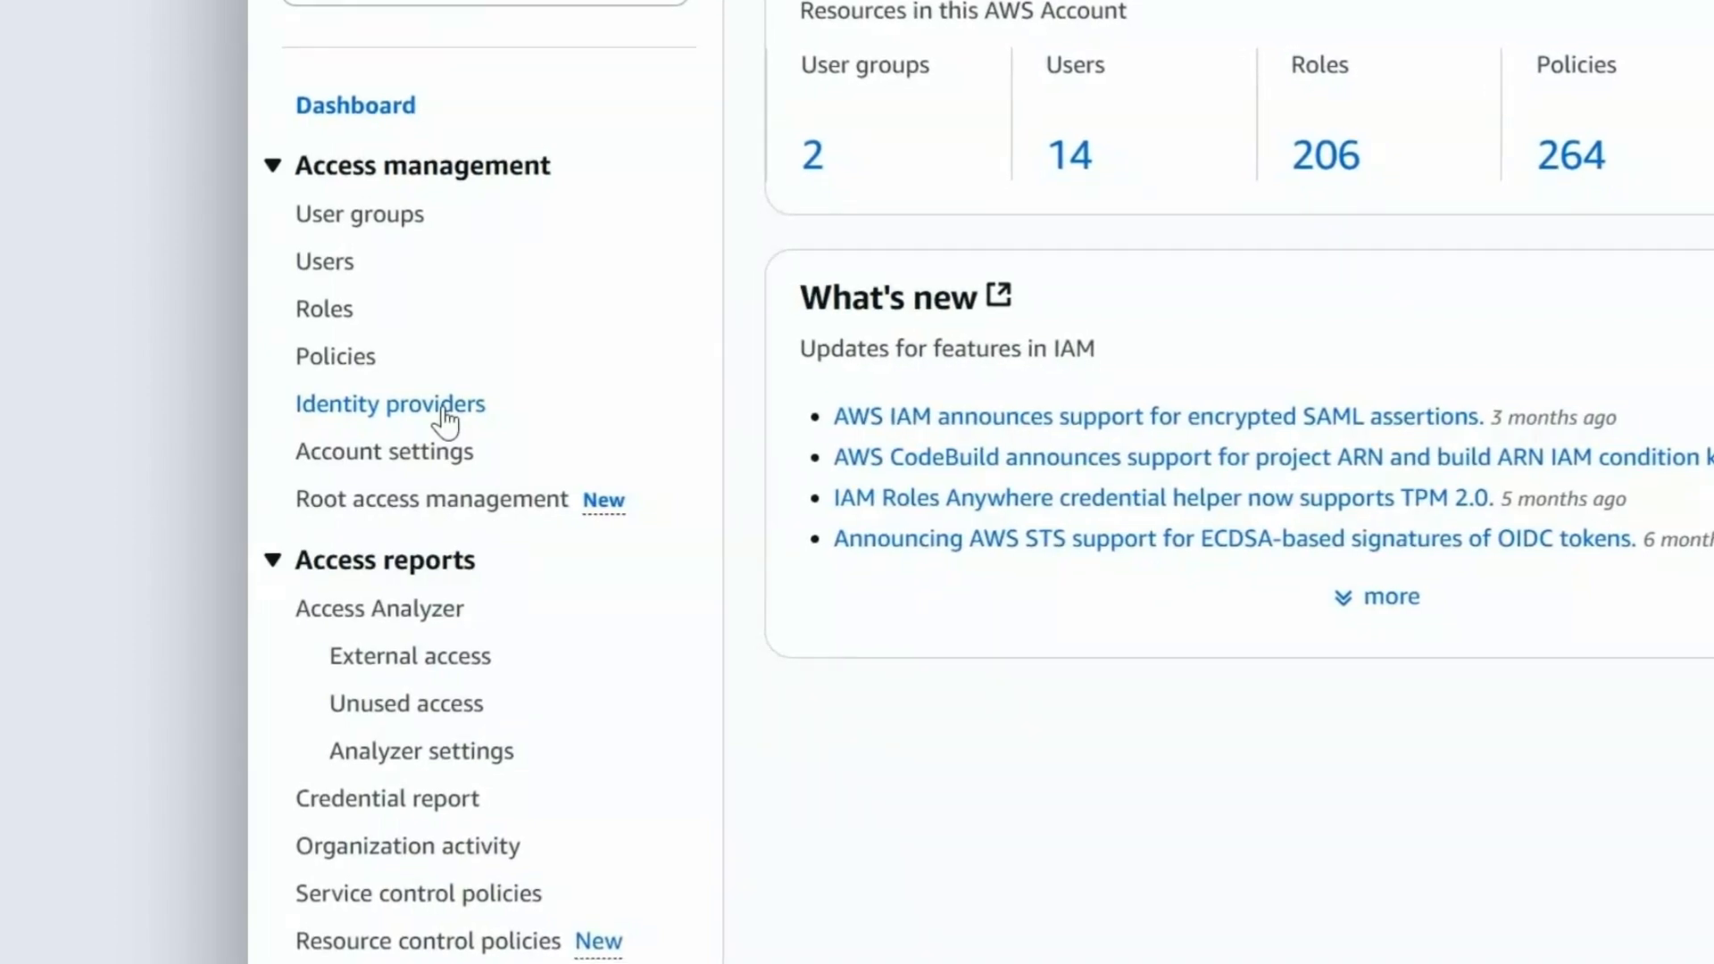
click(441, 407)
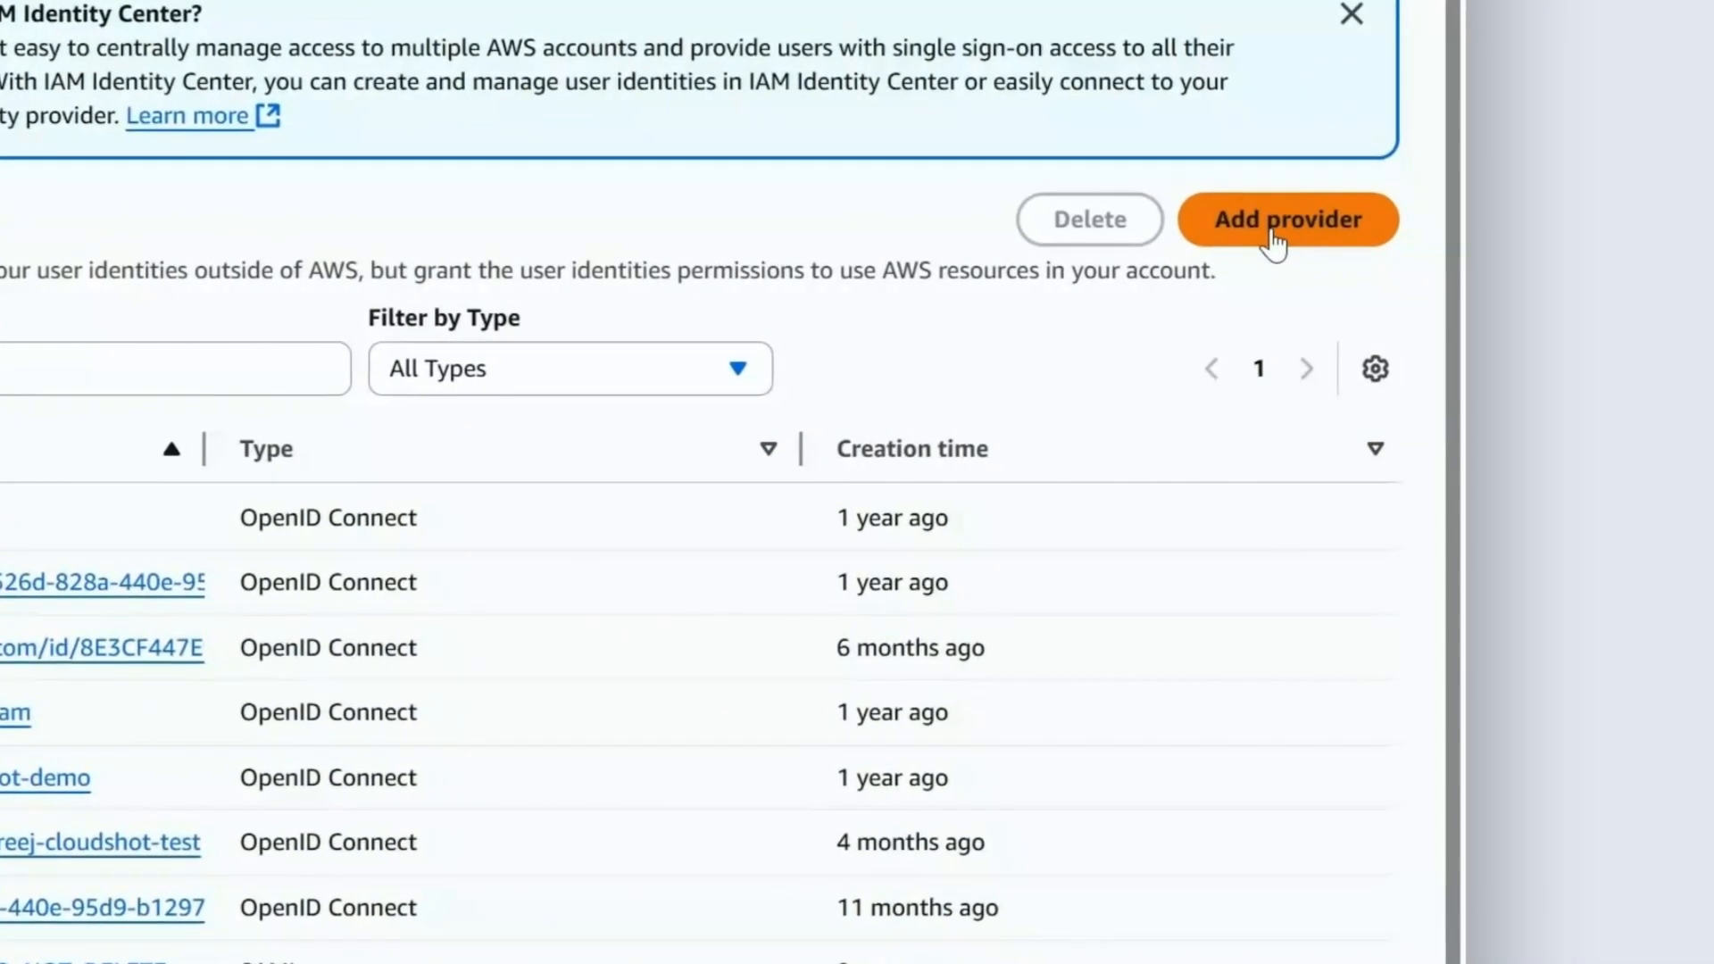
click(1469, 245)
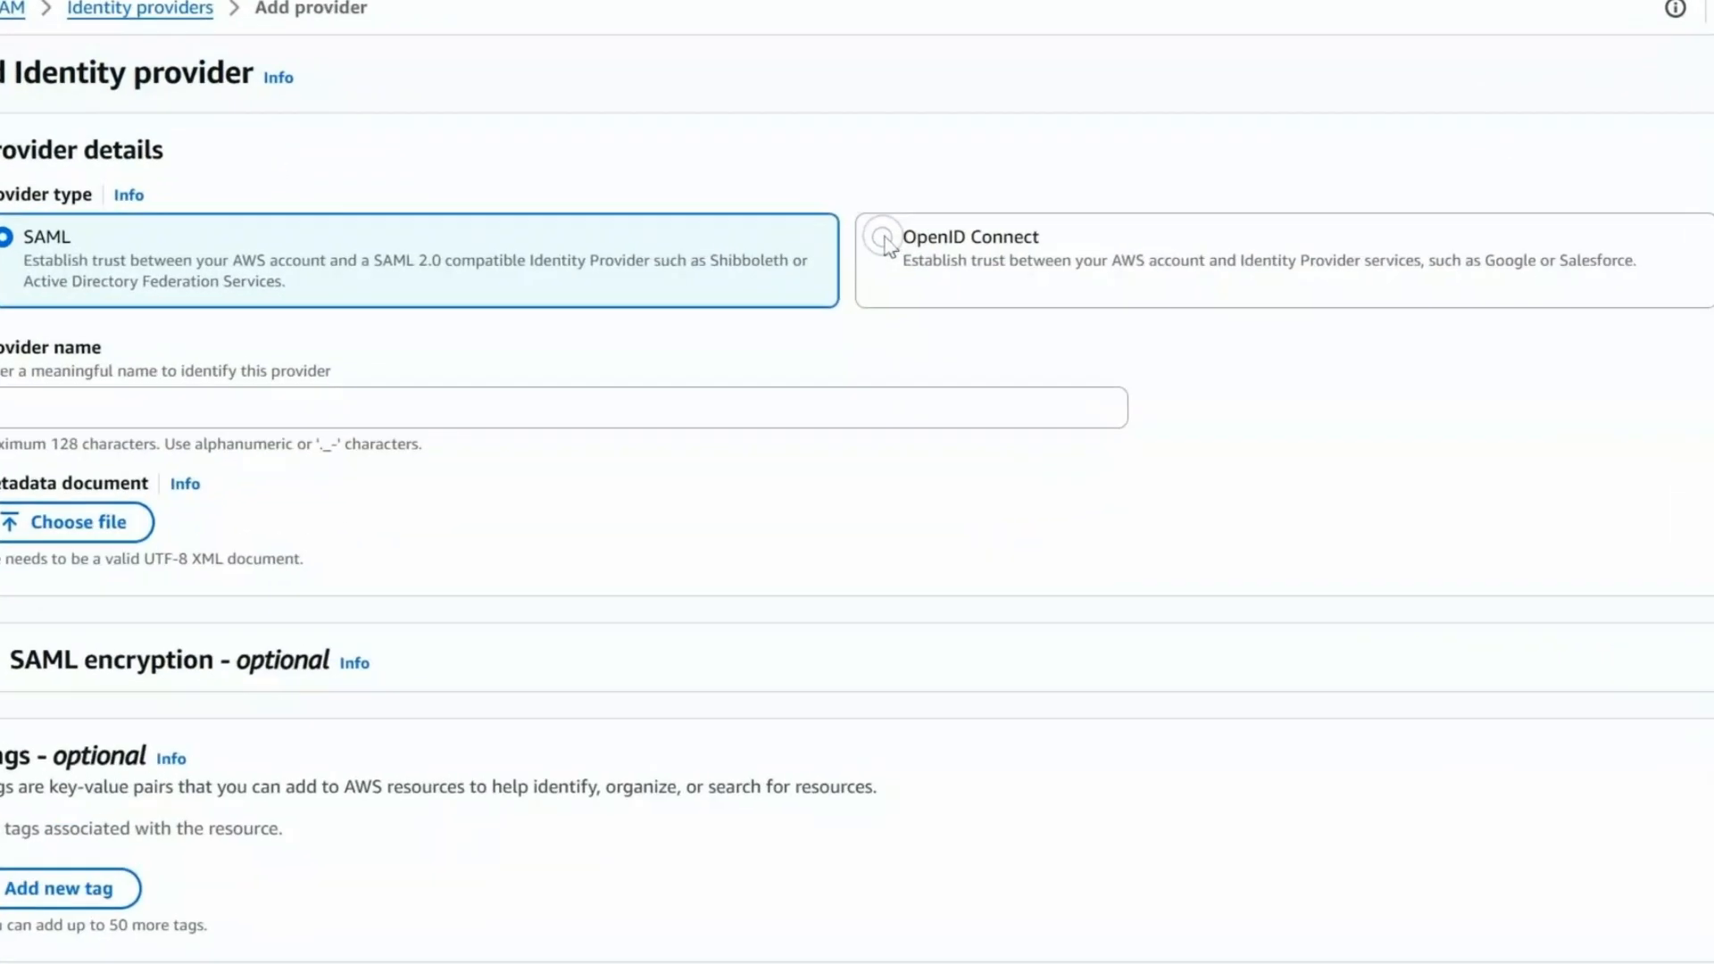
click(878, 242)
text(https://)
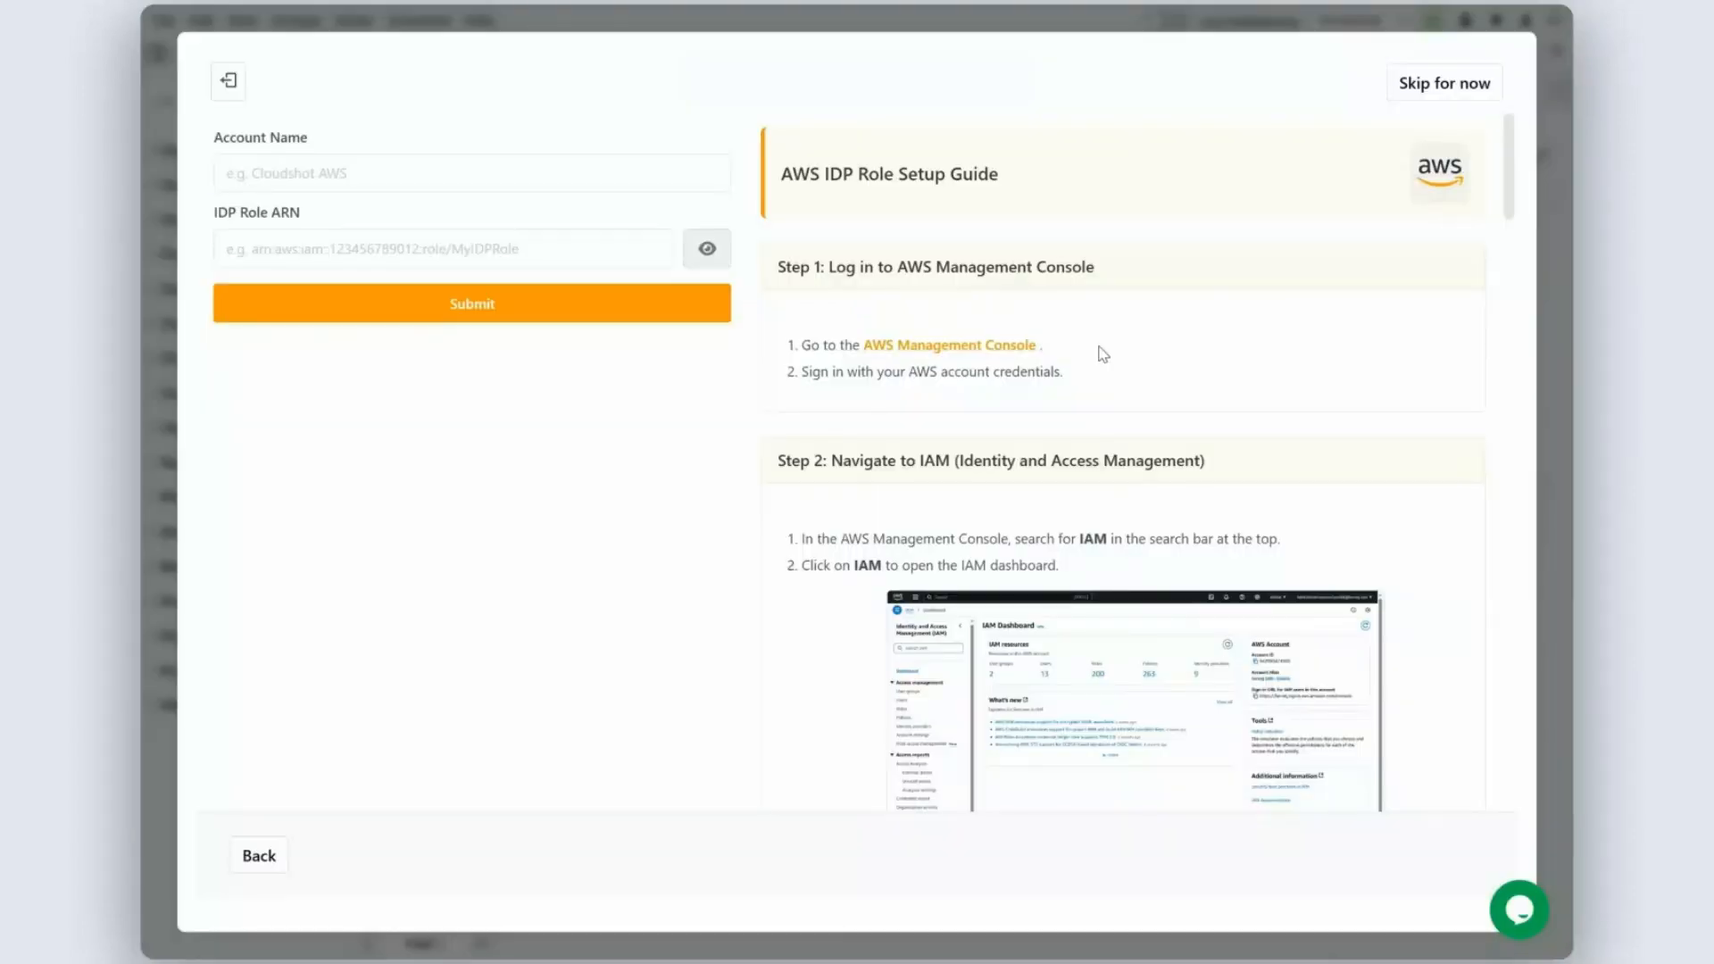
scroll(1102, 355, down, 9)
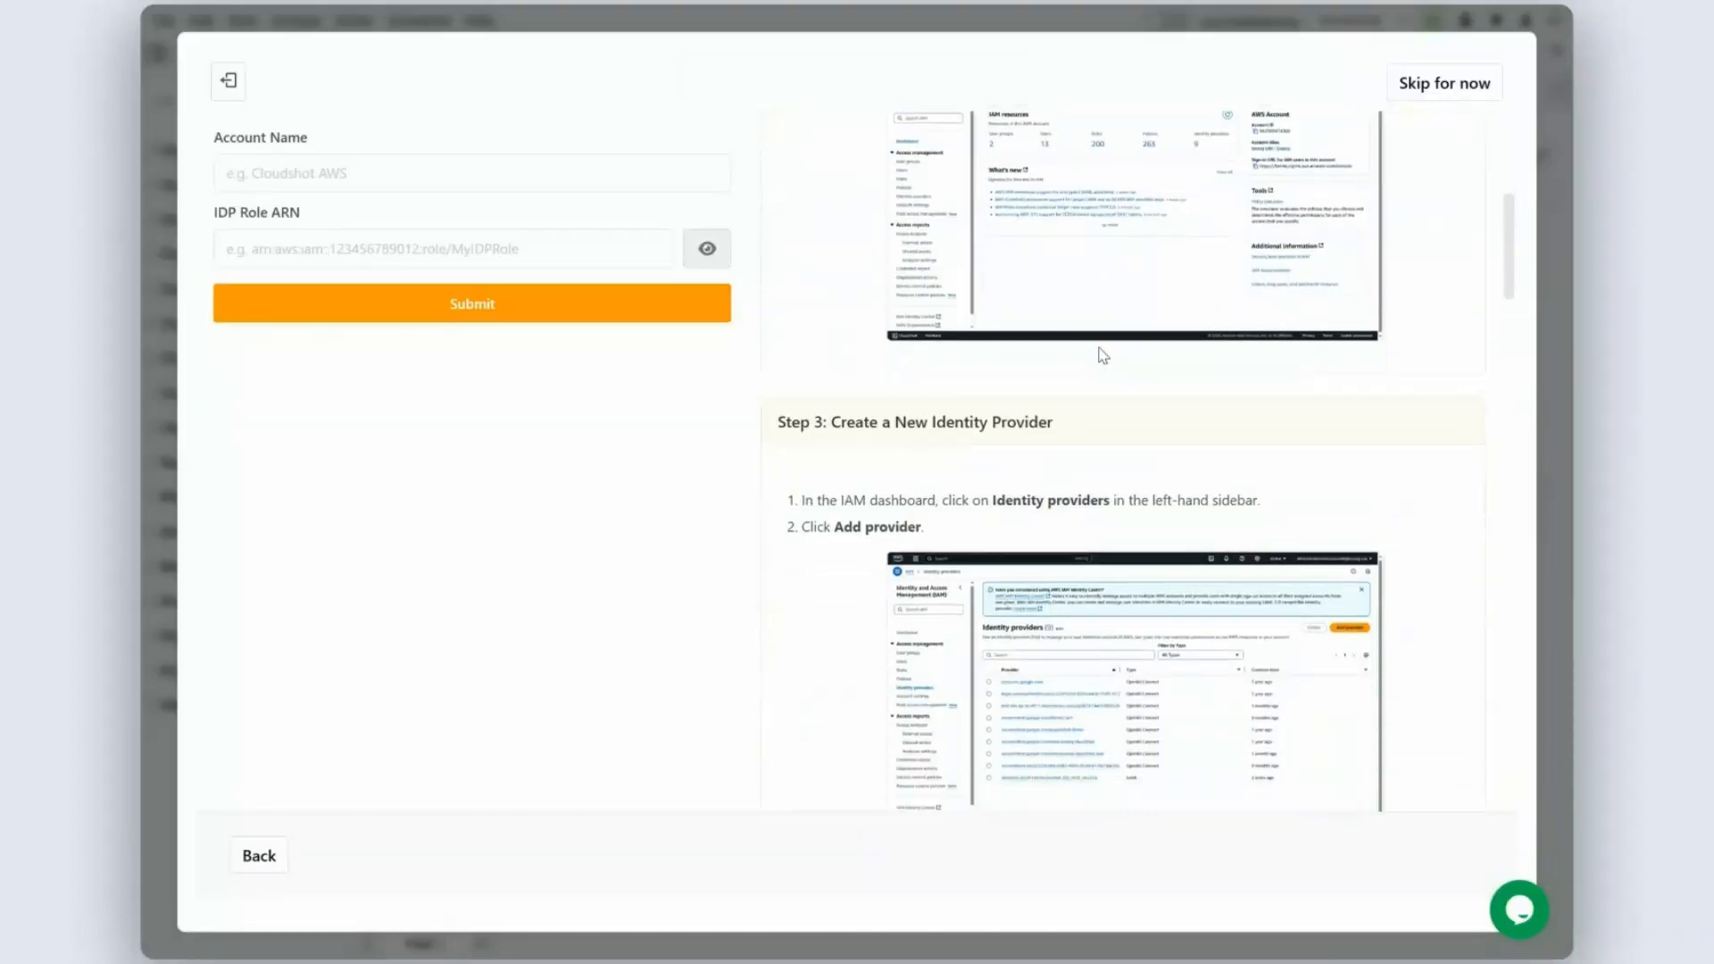
scroll(1103, 354, down, 4)
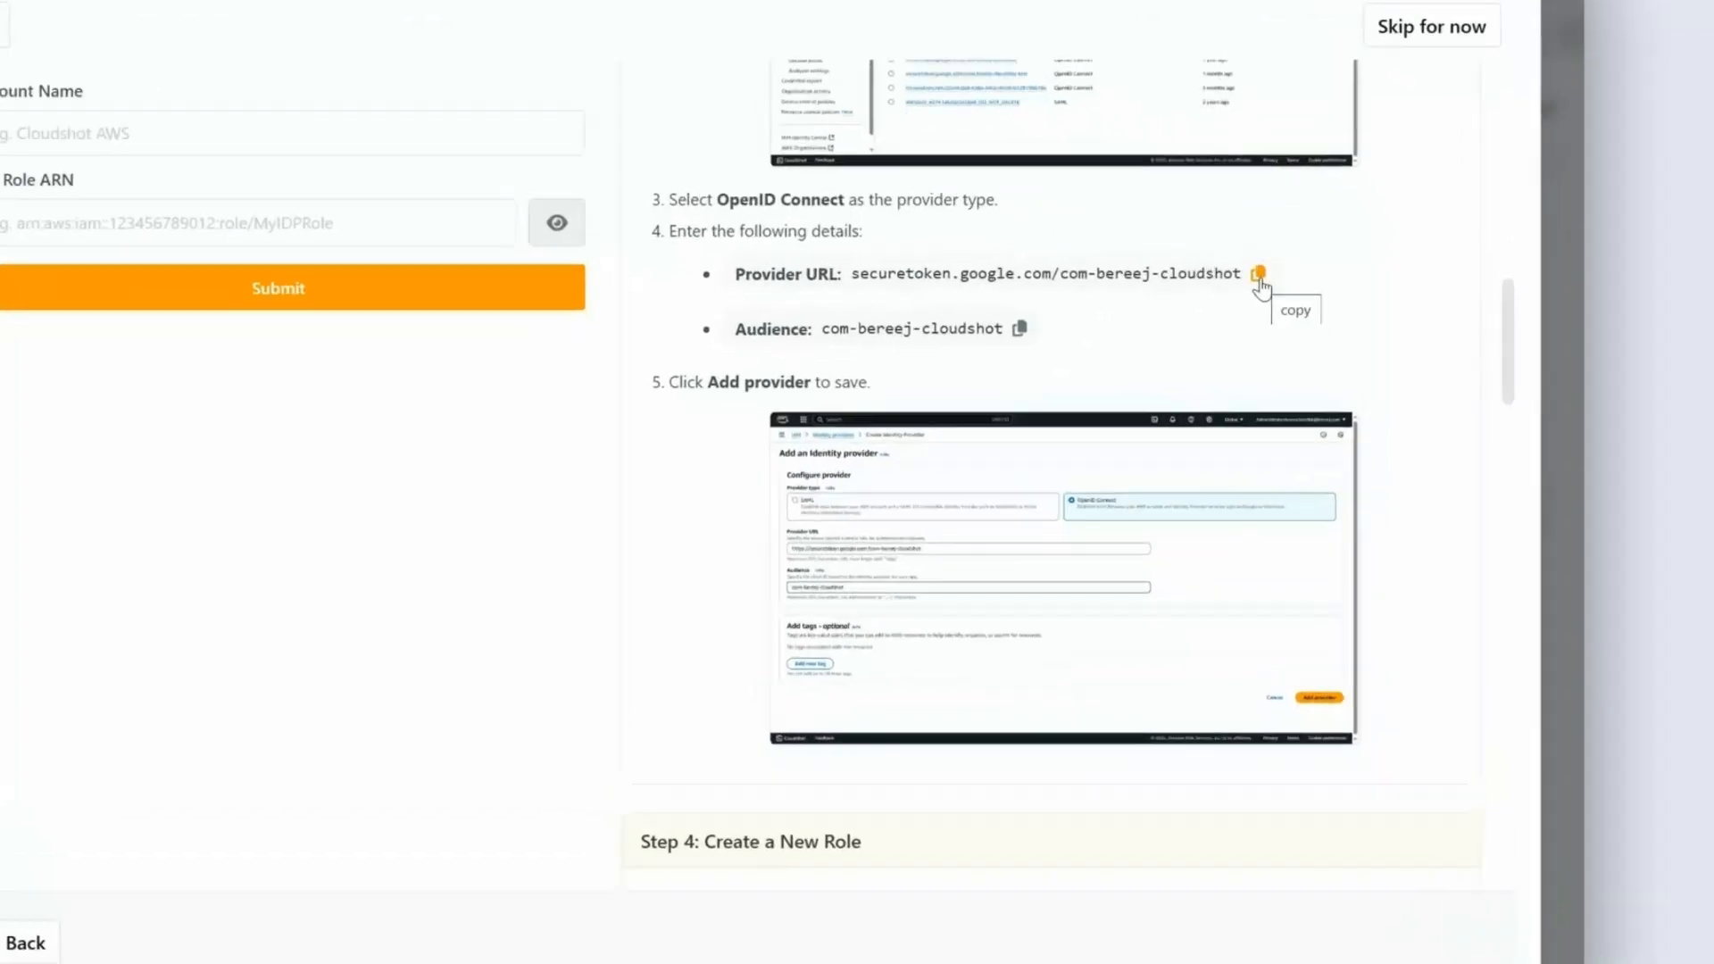
click(1156, 225)
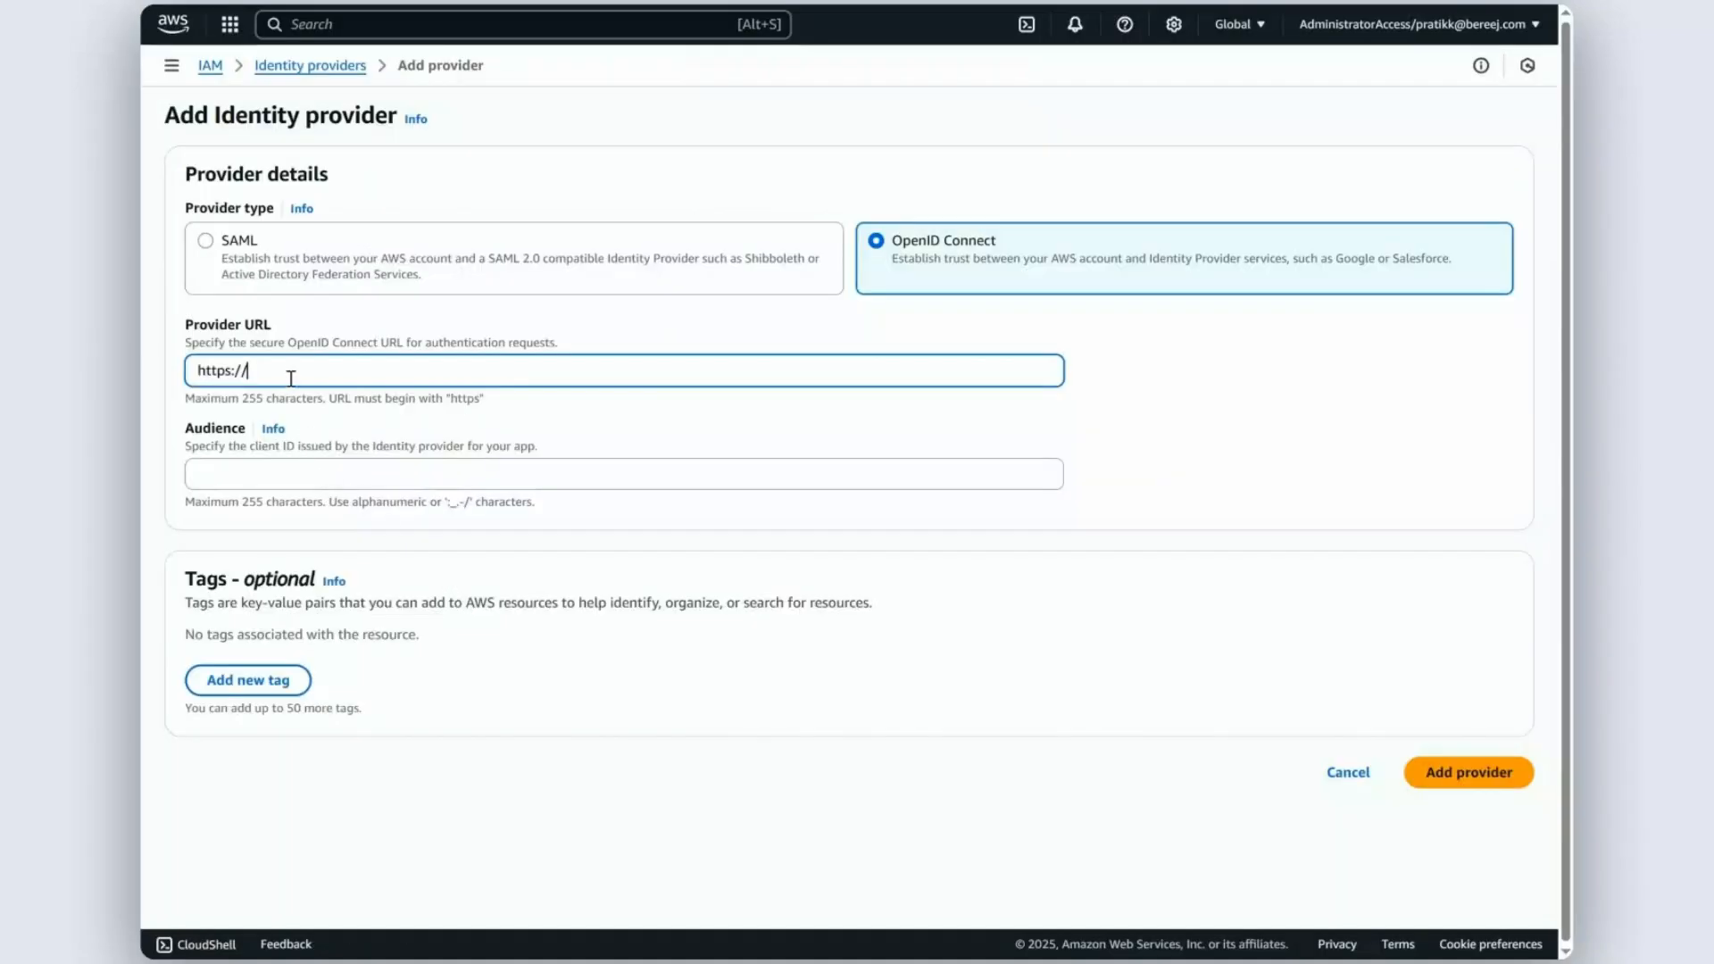
key(ctrl+v)
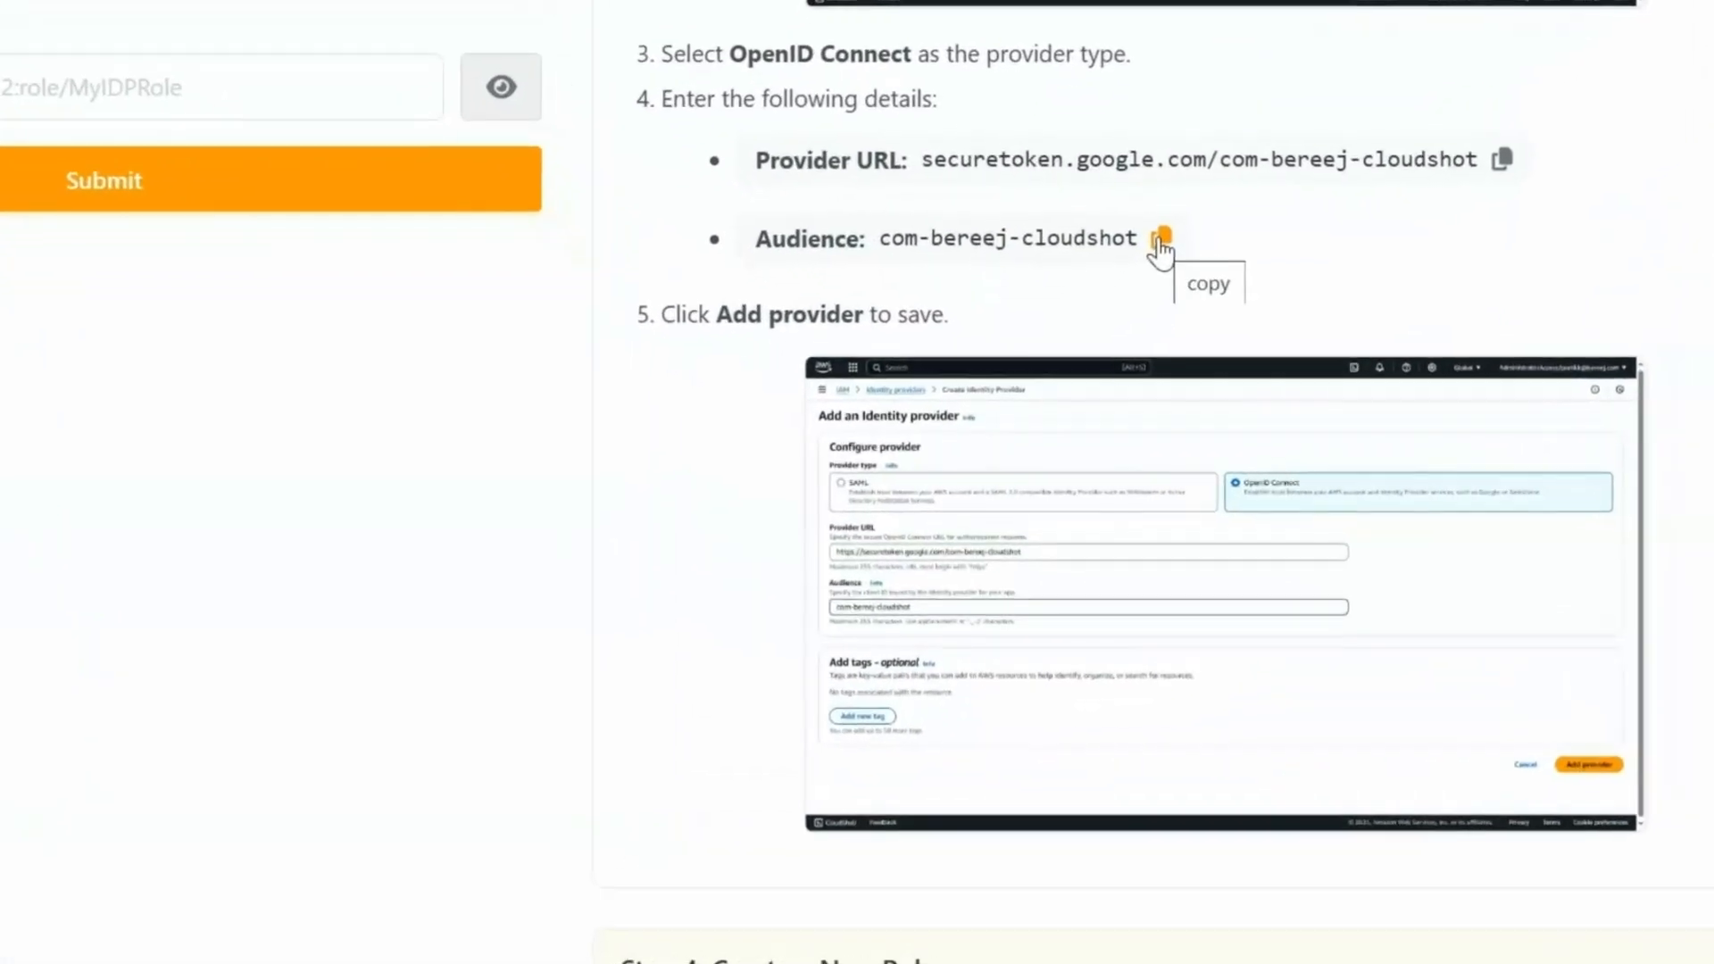
Copy the audience com-bereej-cloudshot from the Cloudshot guide into the AWS provider form and add the provider
click(1098, 337)
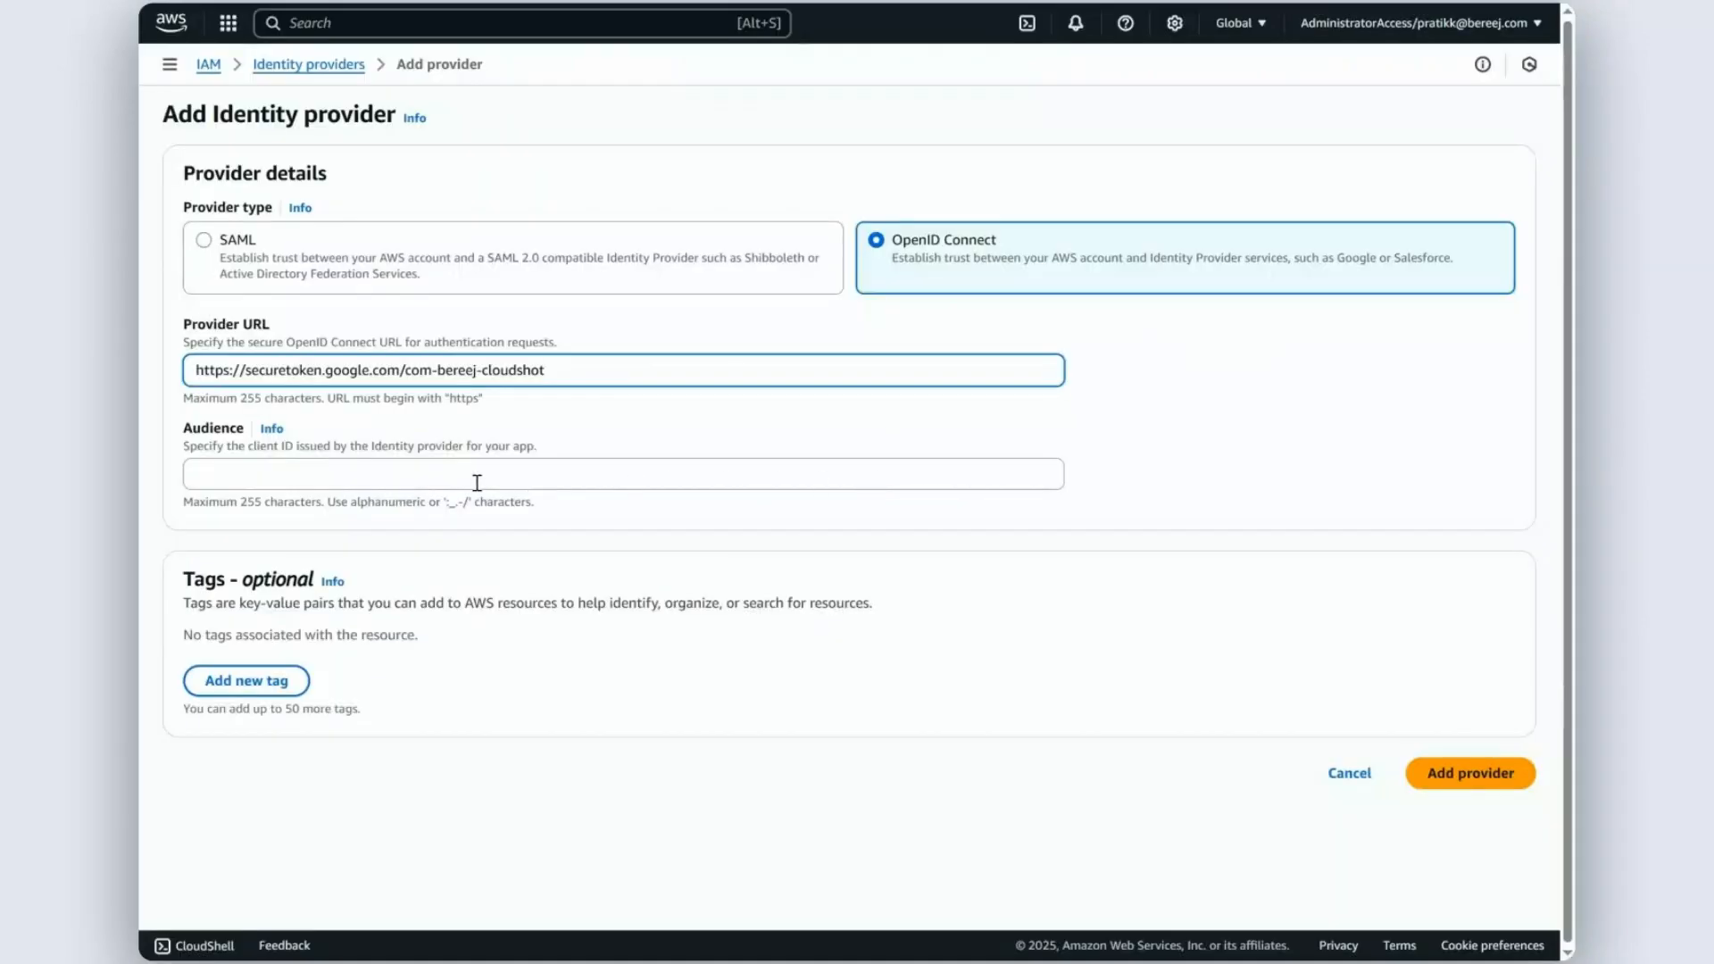
click(309, 470)
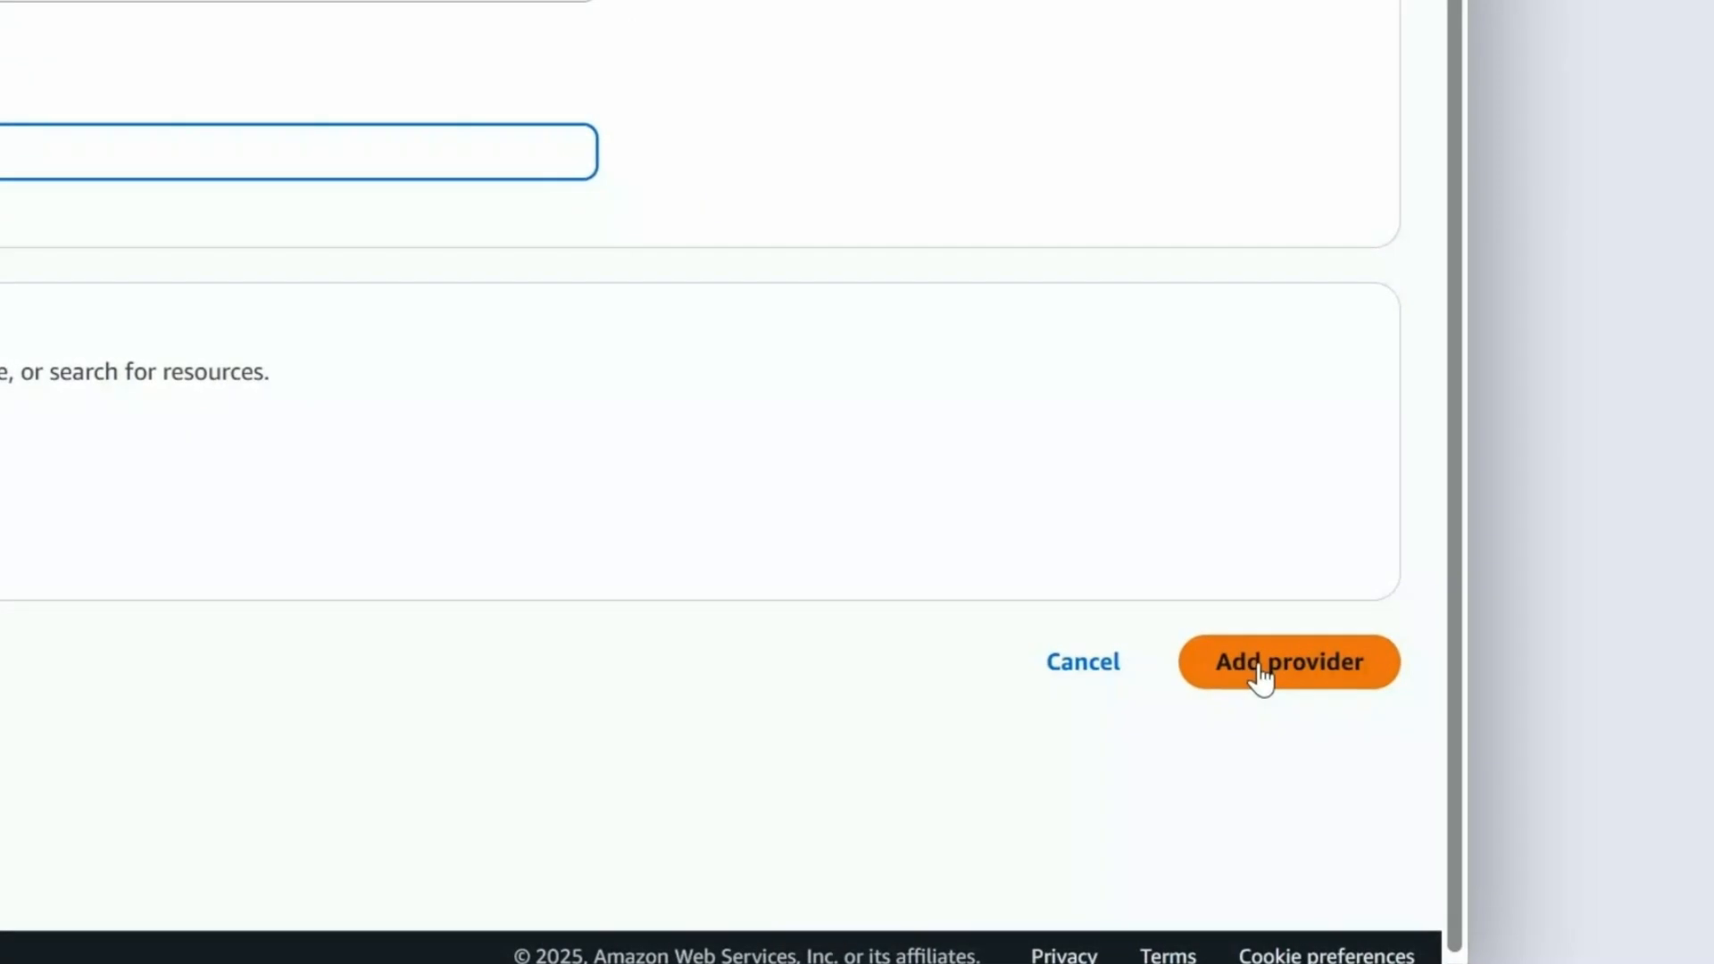
click(1261, 678)
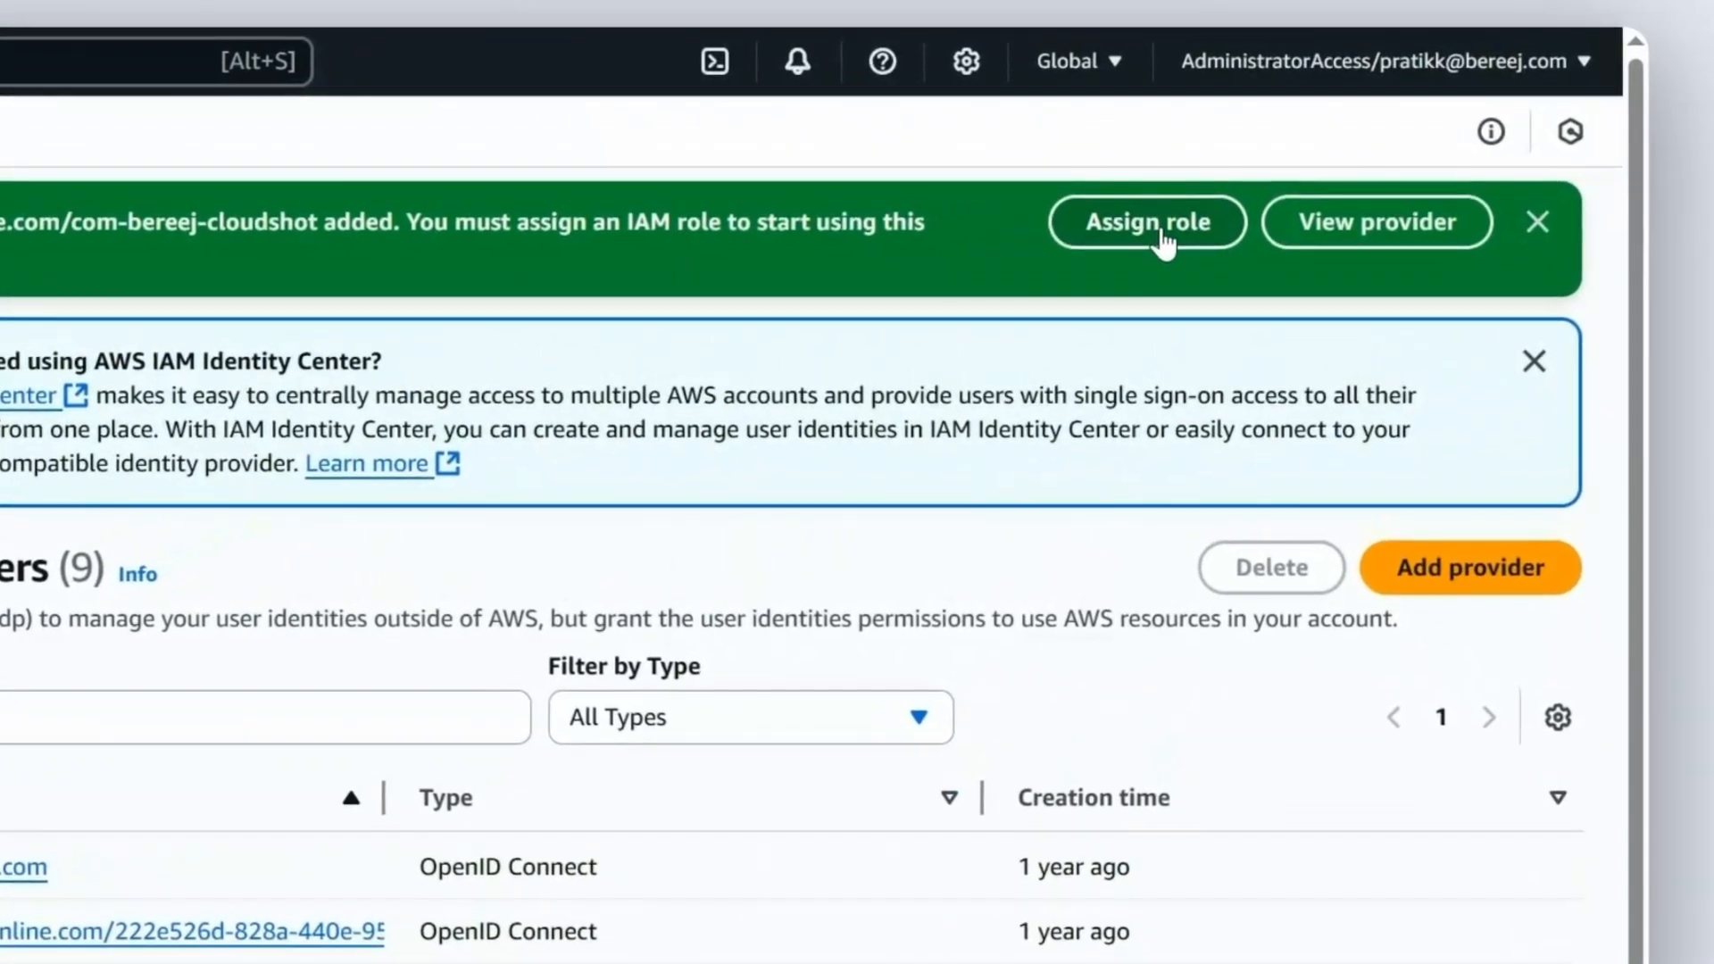
Assign a new role to the added provider, using web identity as trusted entity with the audience com-bereej-cloudshot
click(1163, 239)
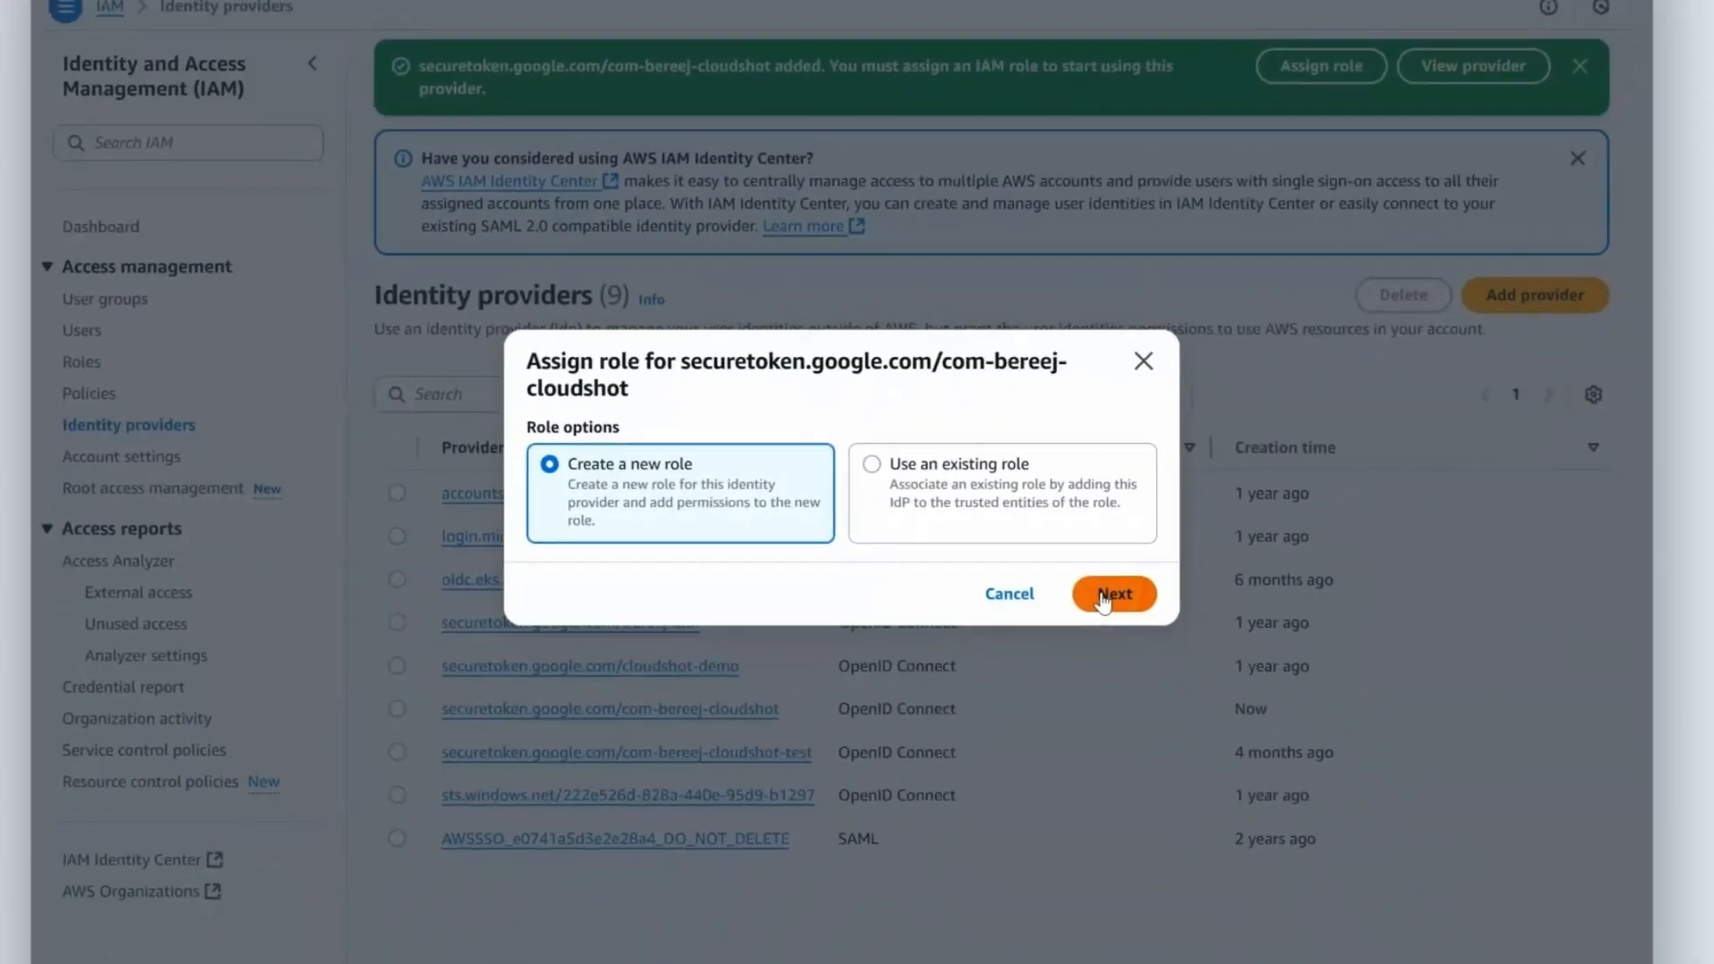
click(1165, 656)
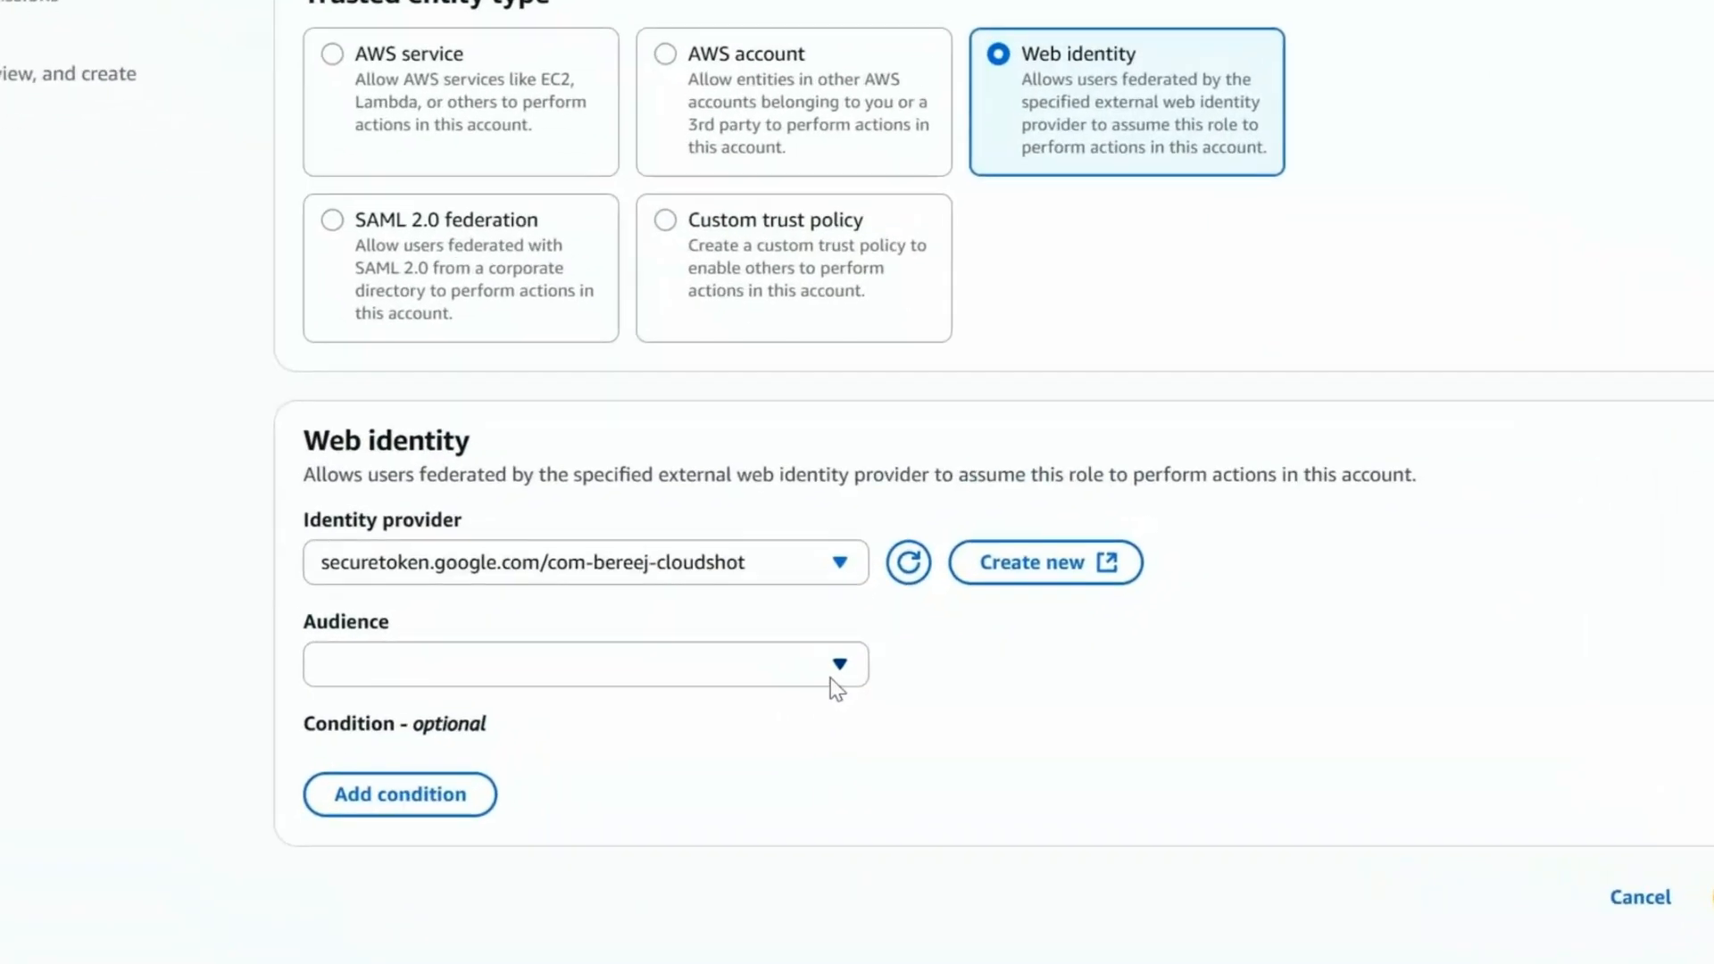
click(839, 675)
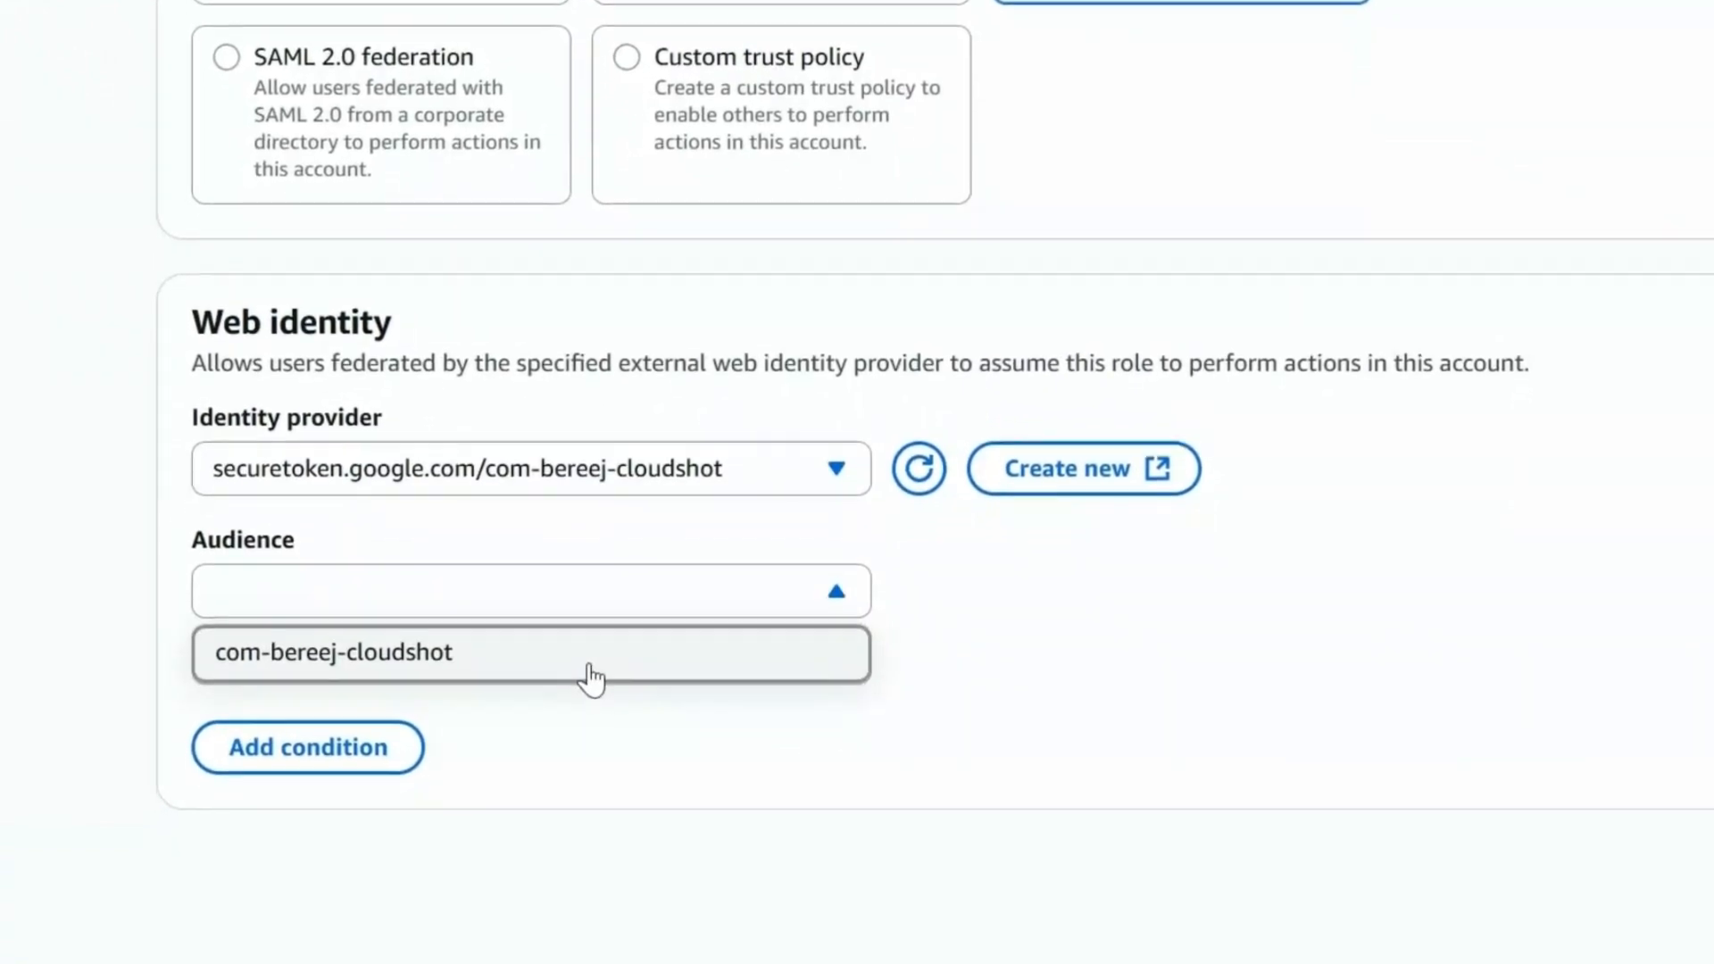
click(614, 672)
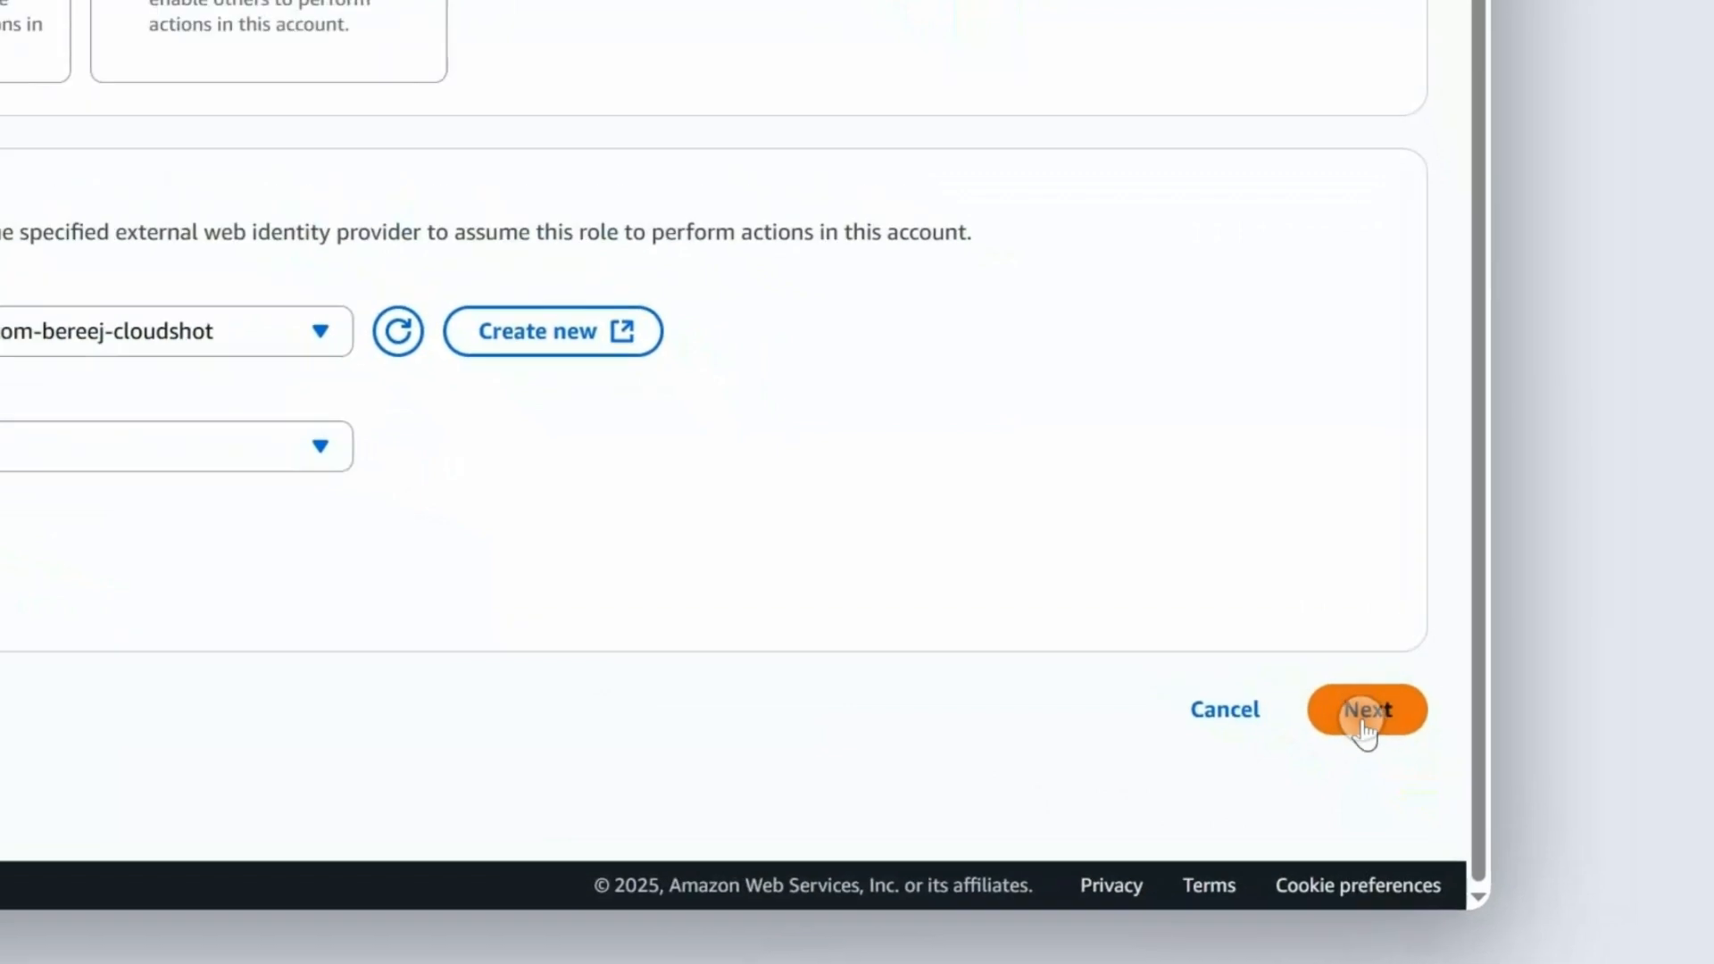
click(1498, 836)
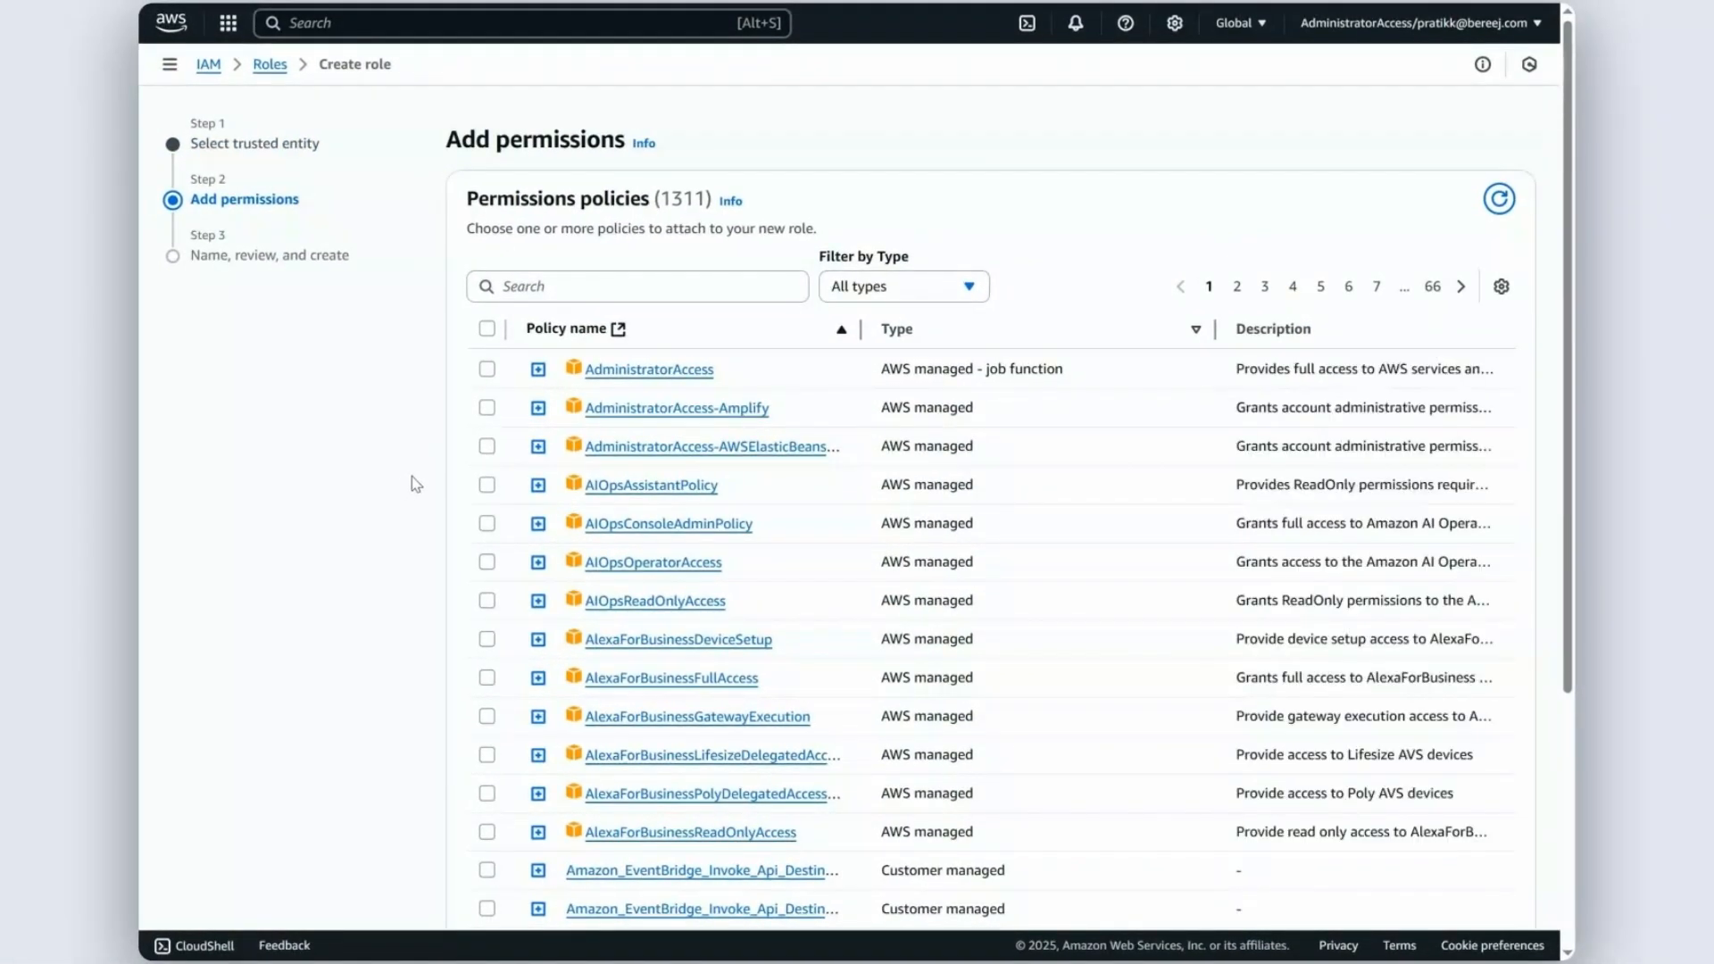
Attach the AdministratorAccess policy to the new role and proceed to naming and review
click(487, 370)
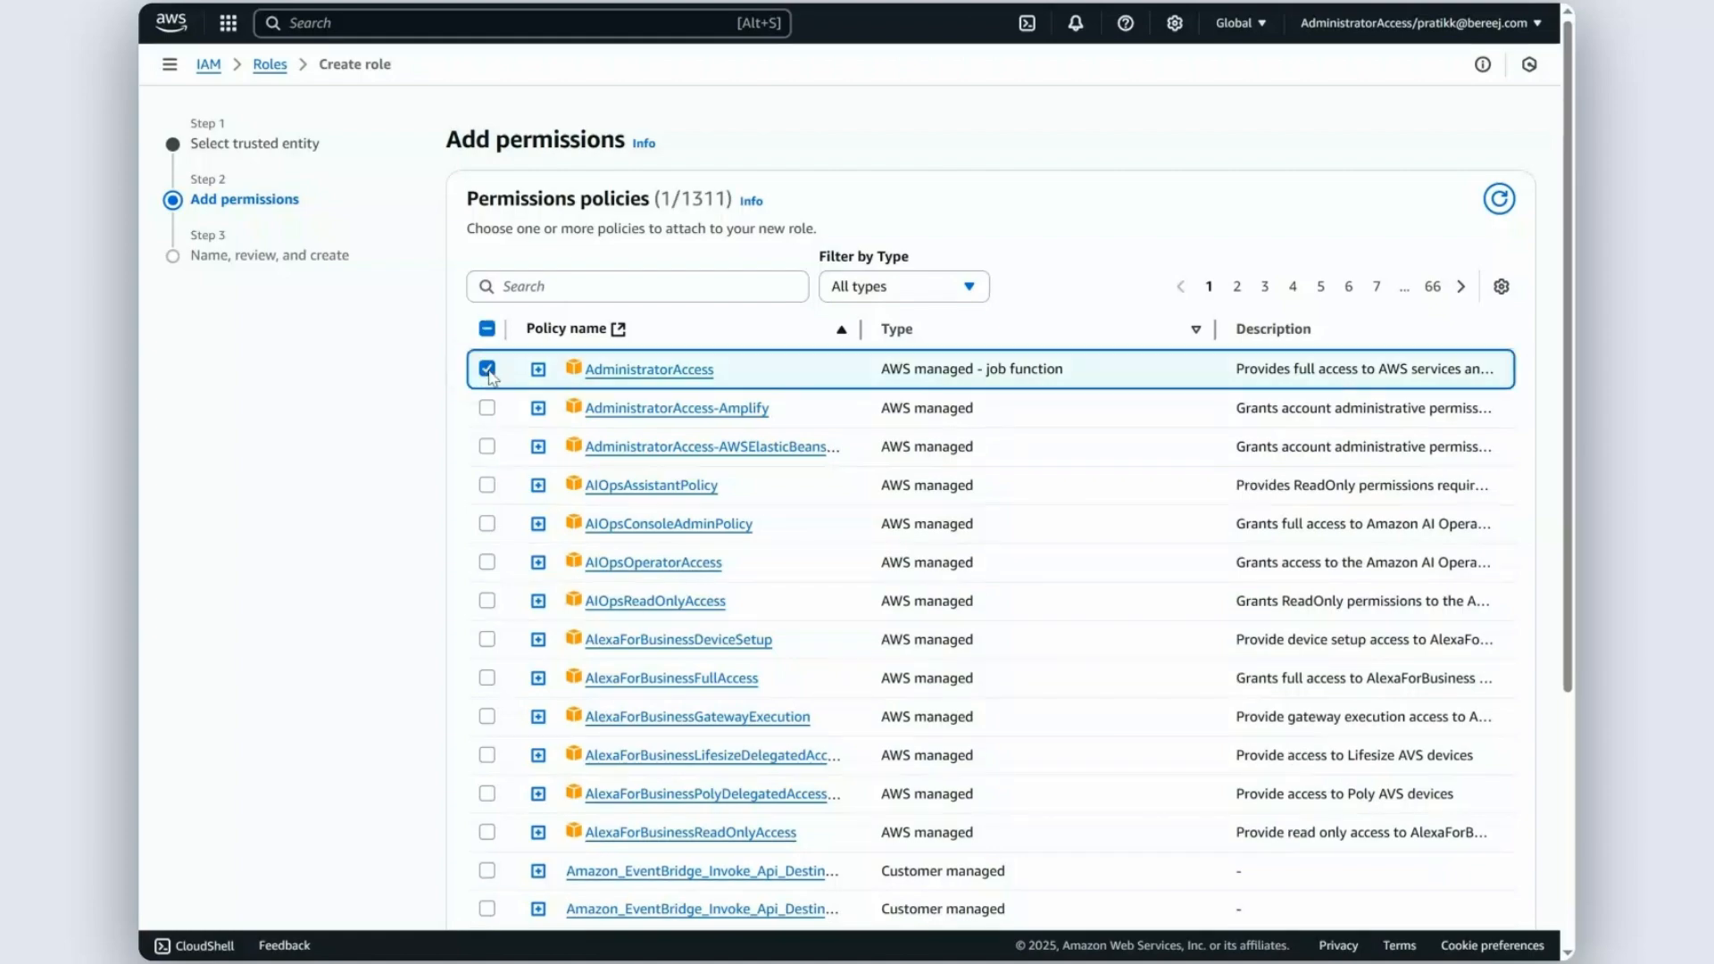
scroll(1007, 532, down, 4)
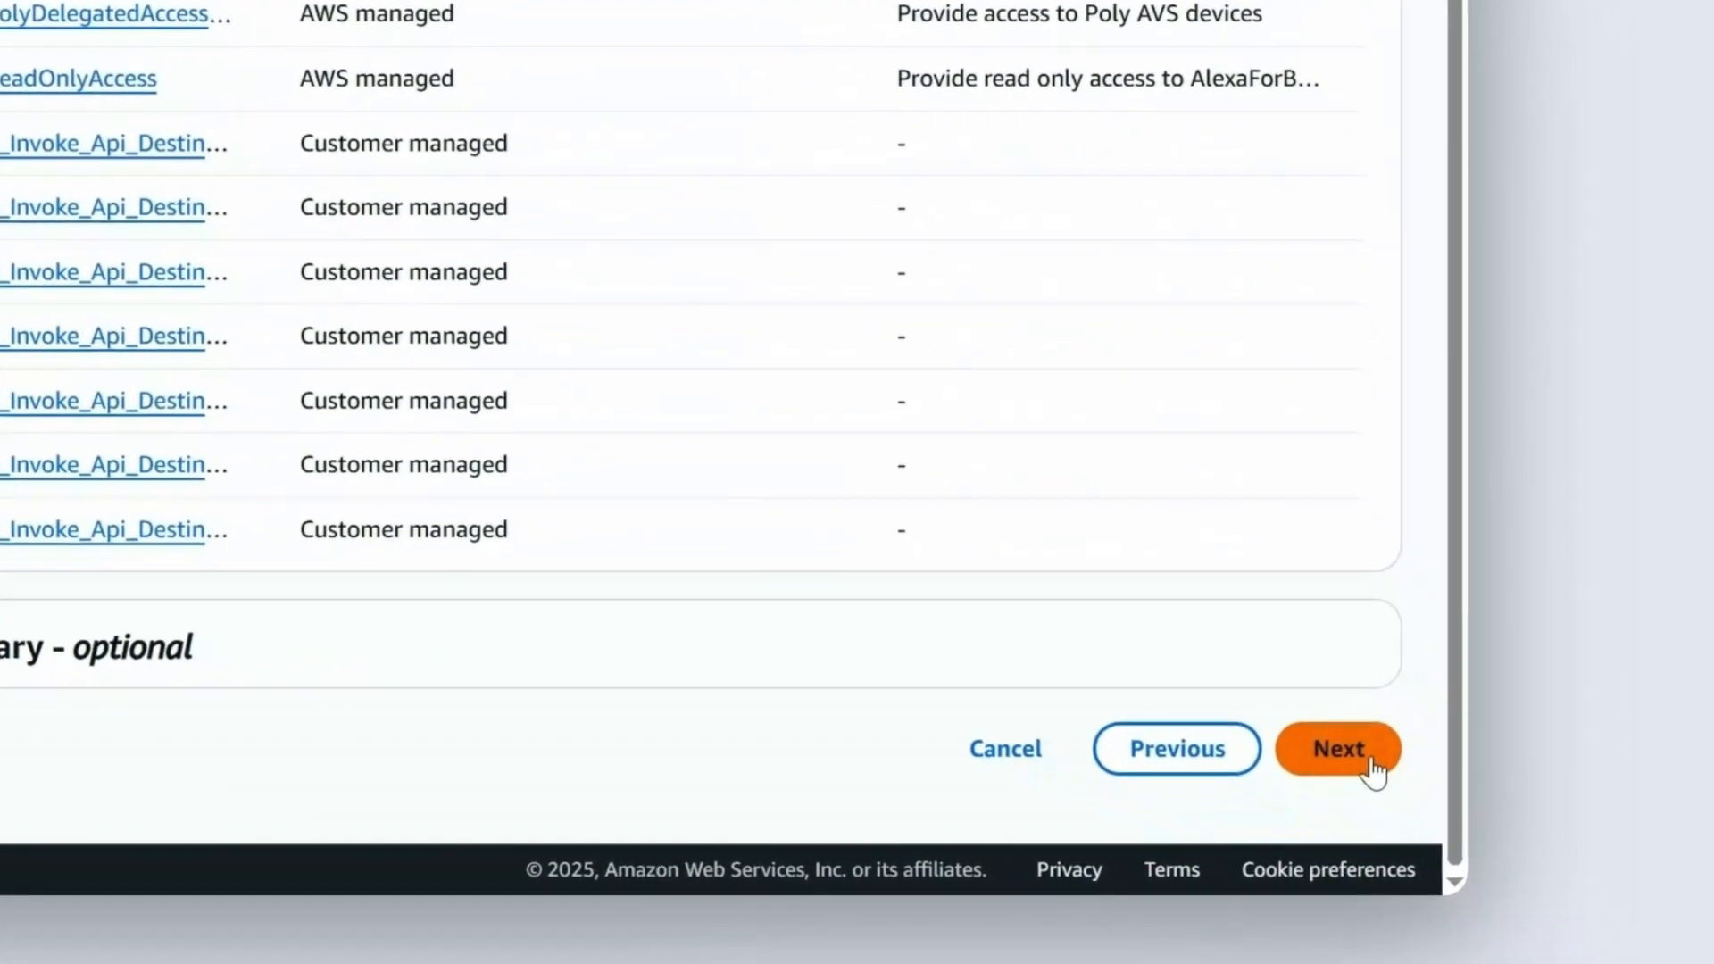
click(1371, 761)
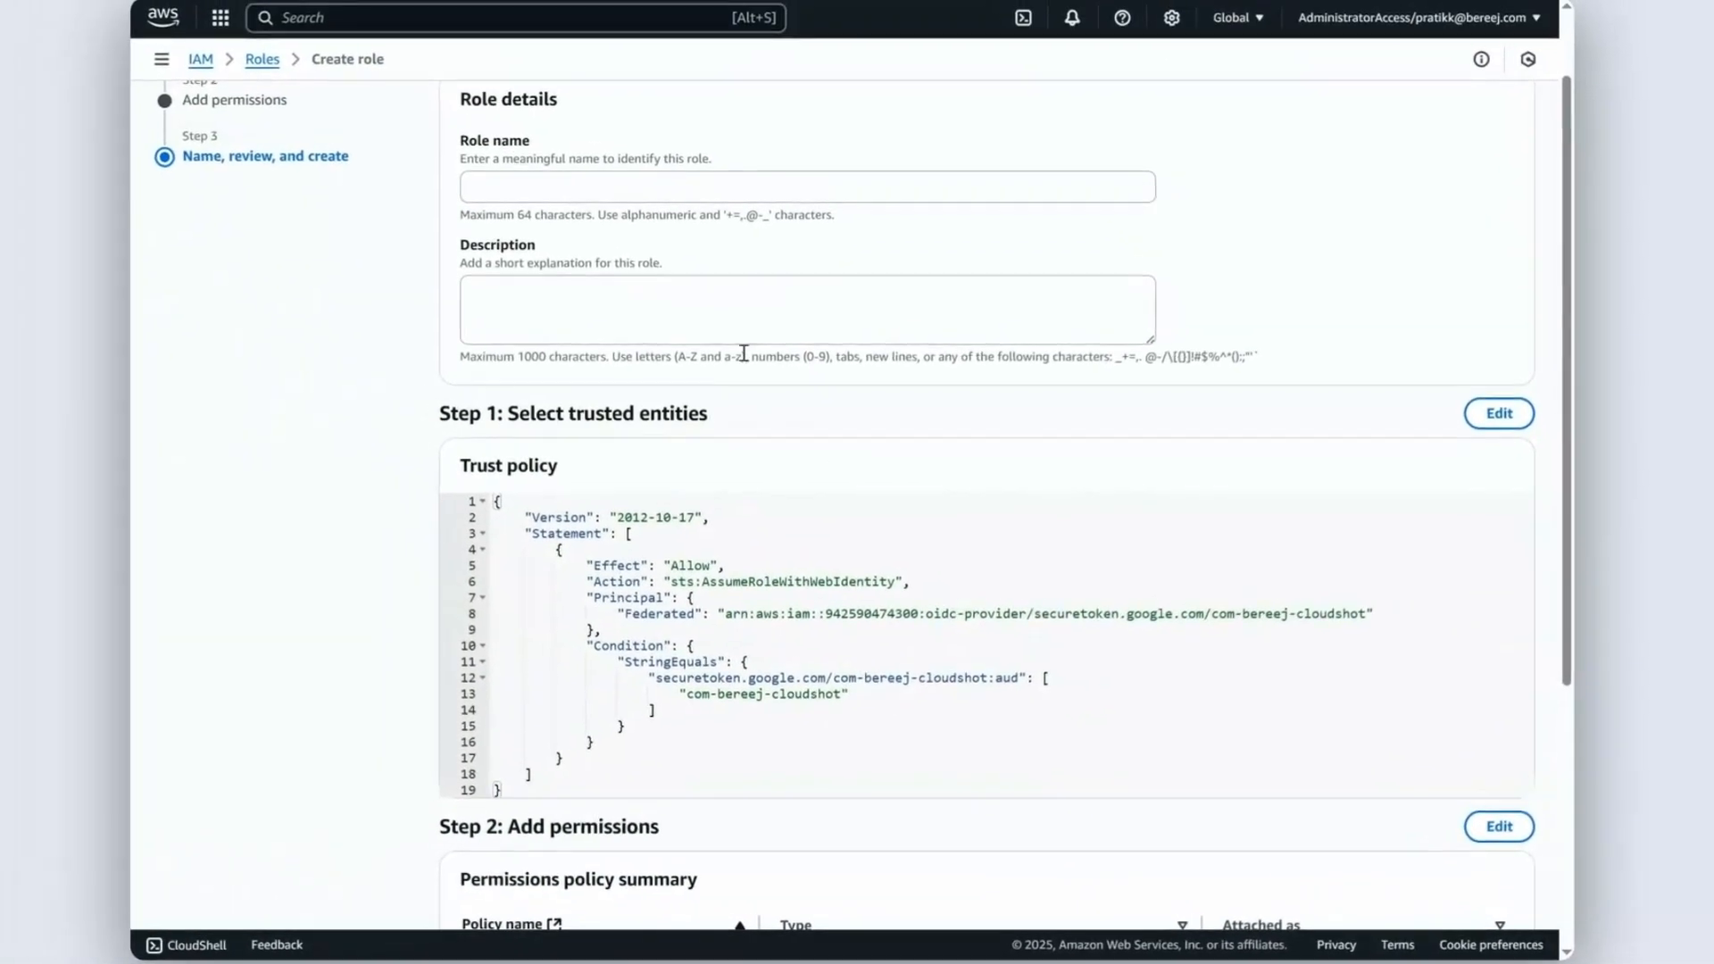
Name the role Cloudshot_App_Role and create it
click(508, 184)
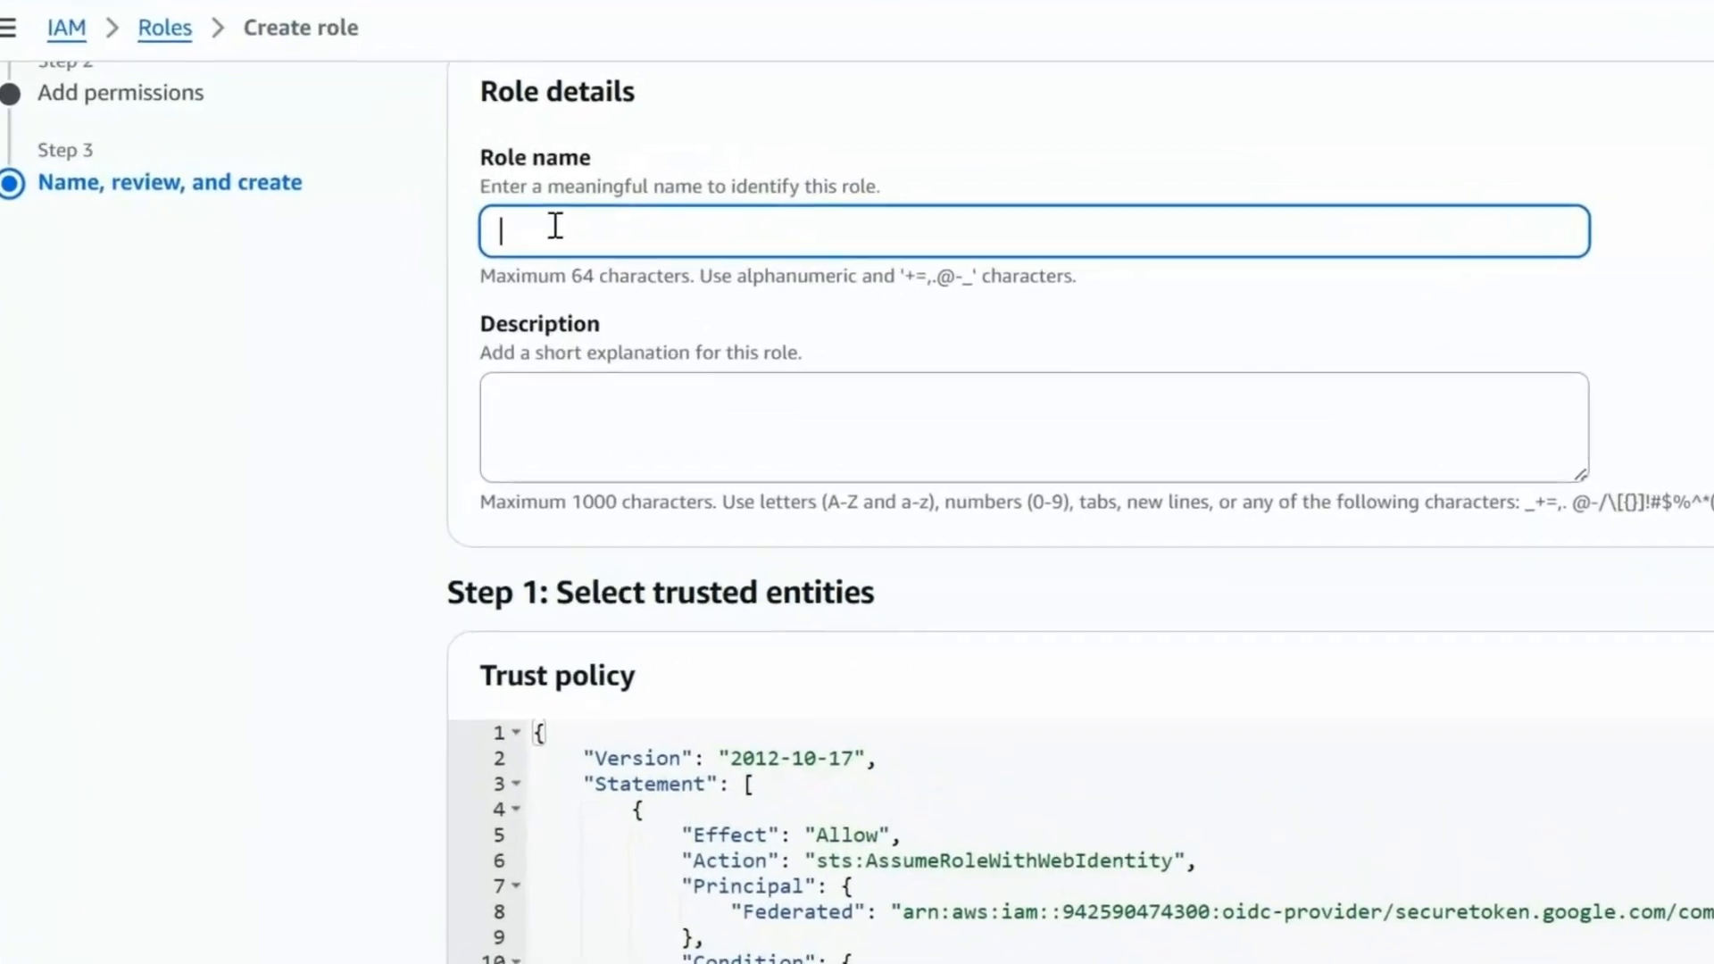
text(Cloudshot_A)
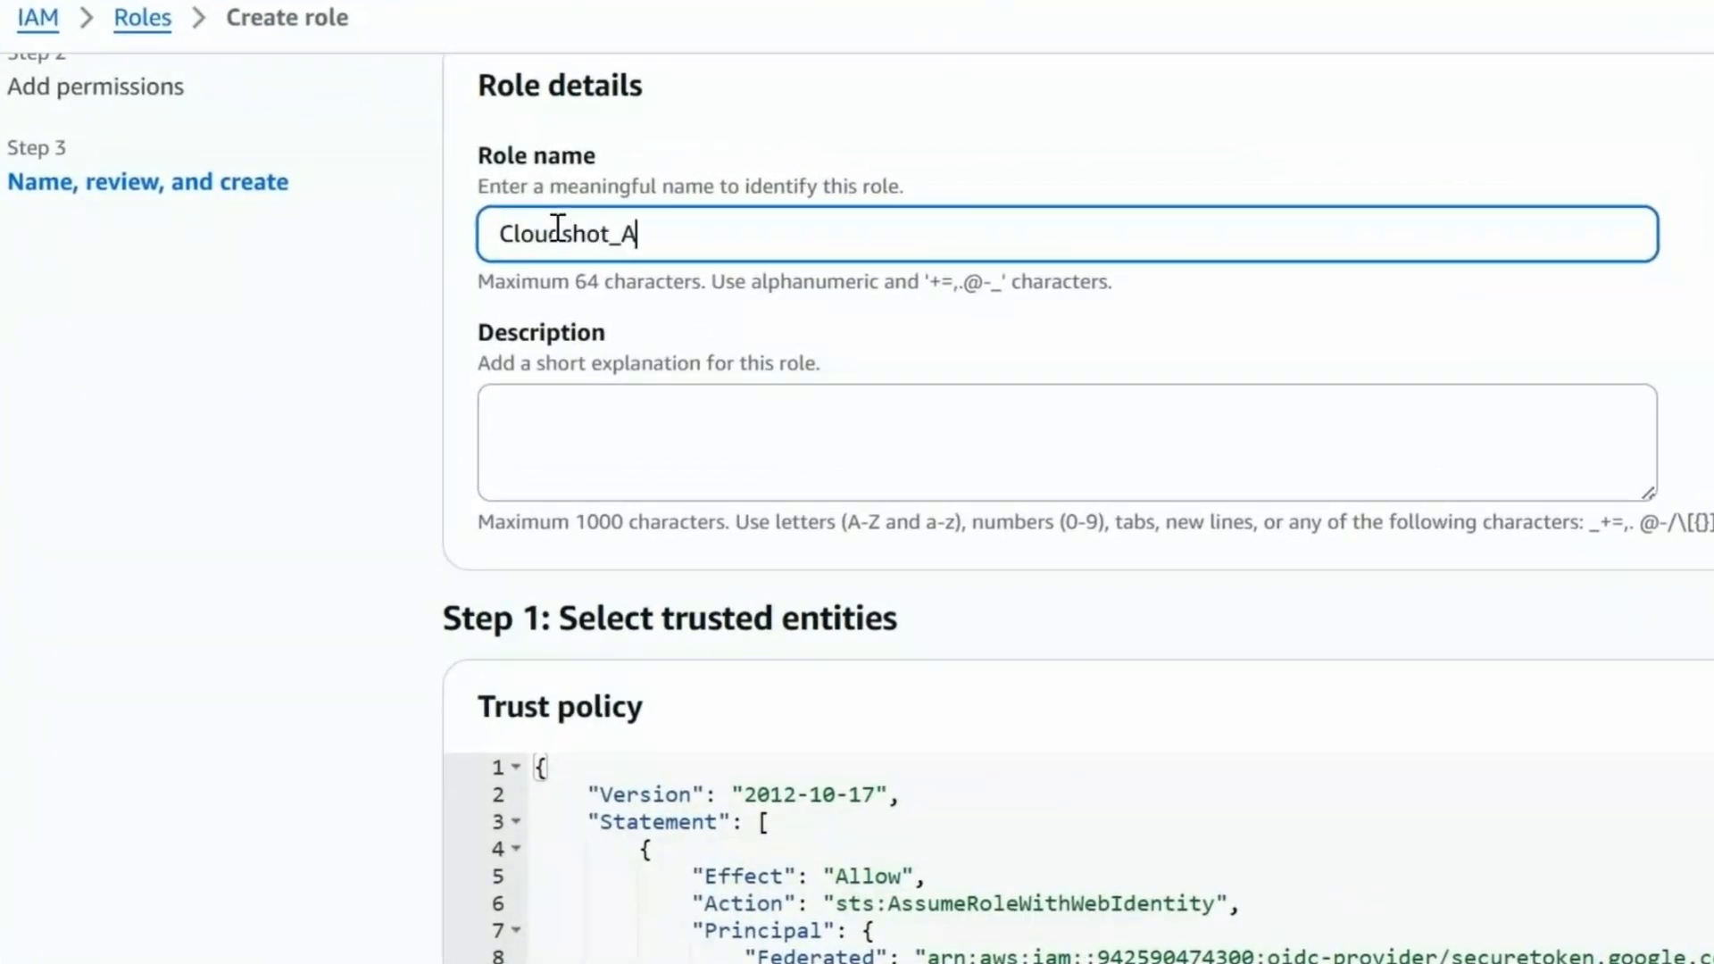
text(pp_Role)
scroll(662, 650, down, 5)
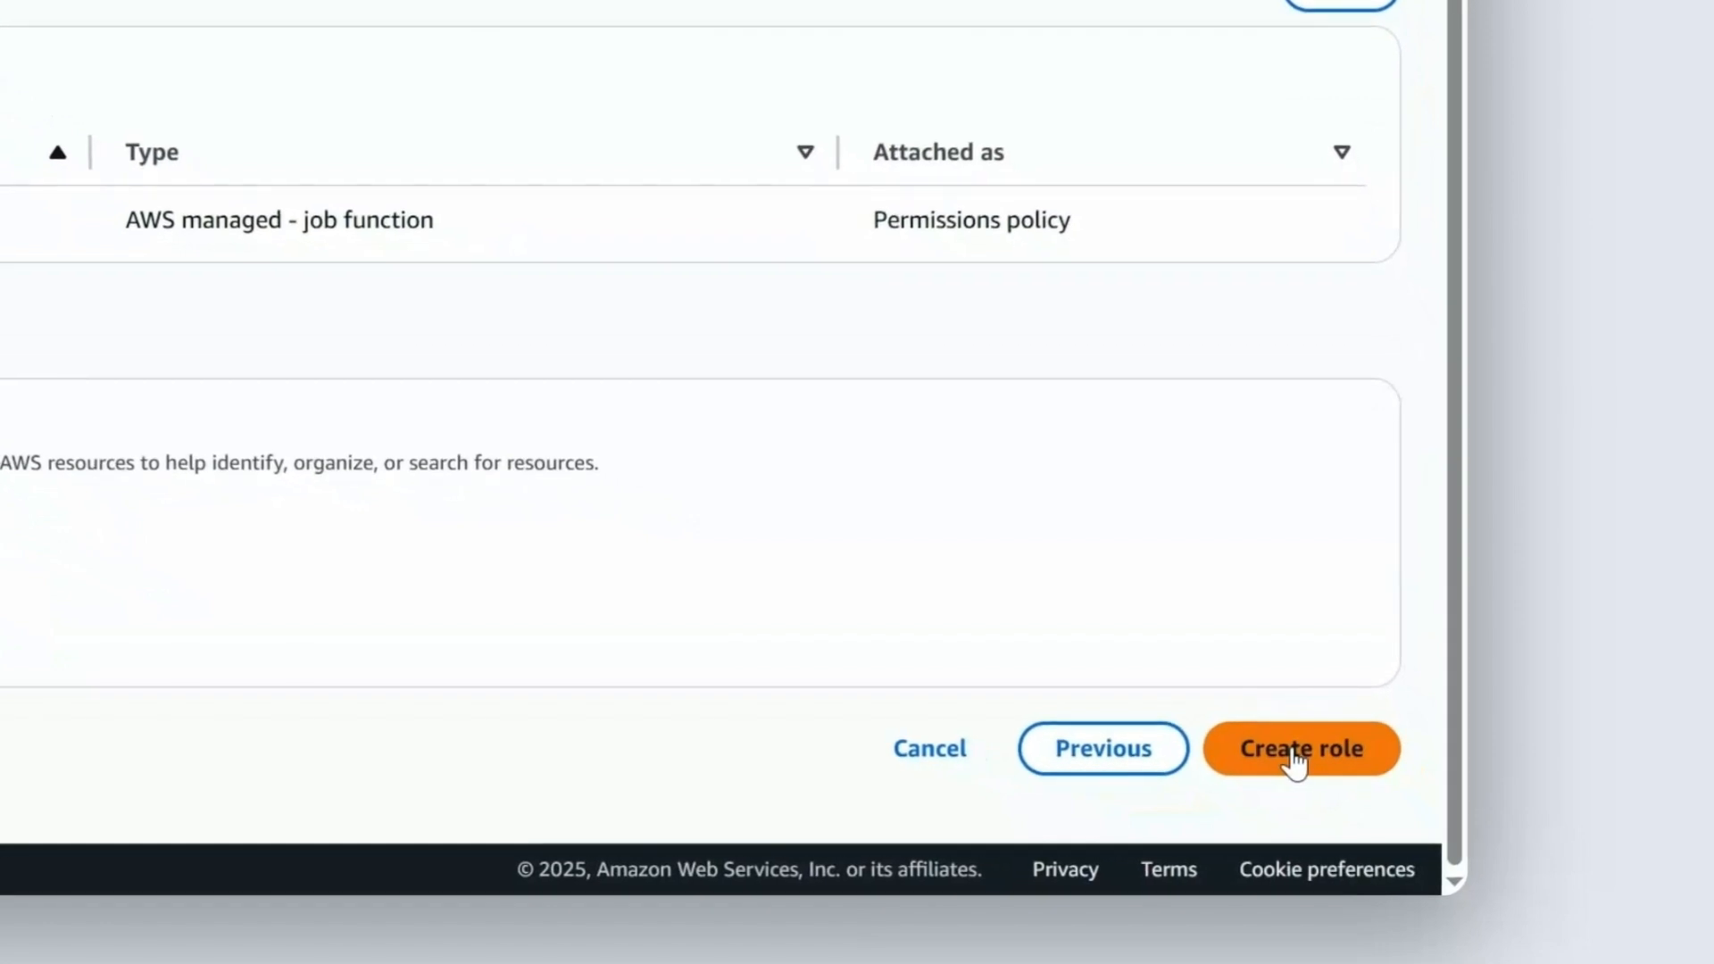
click(1296, 754)
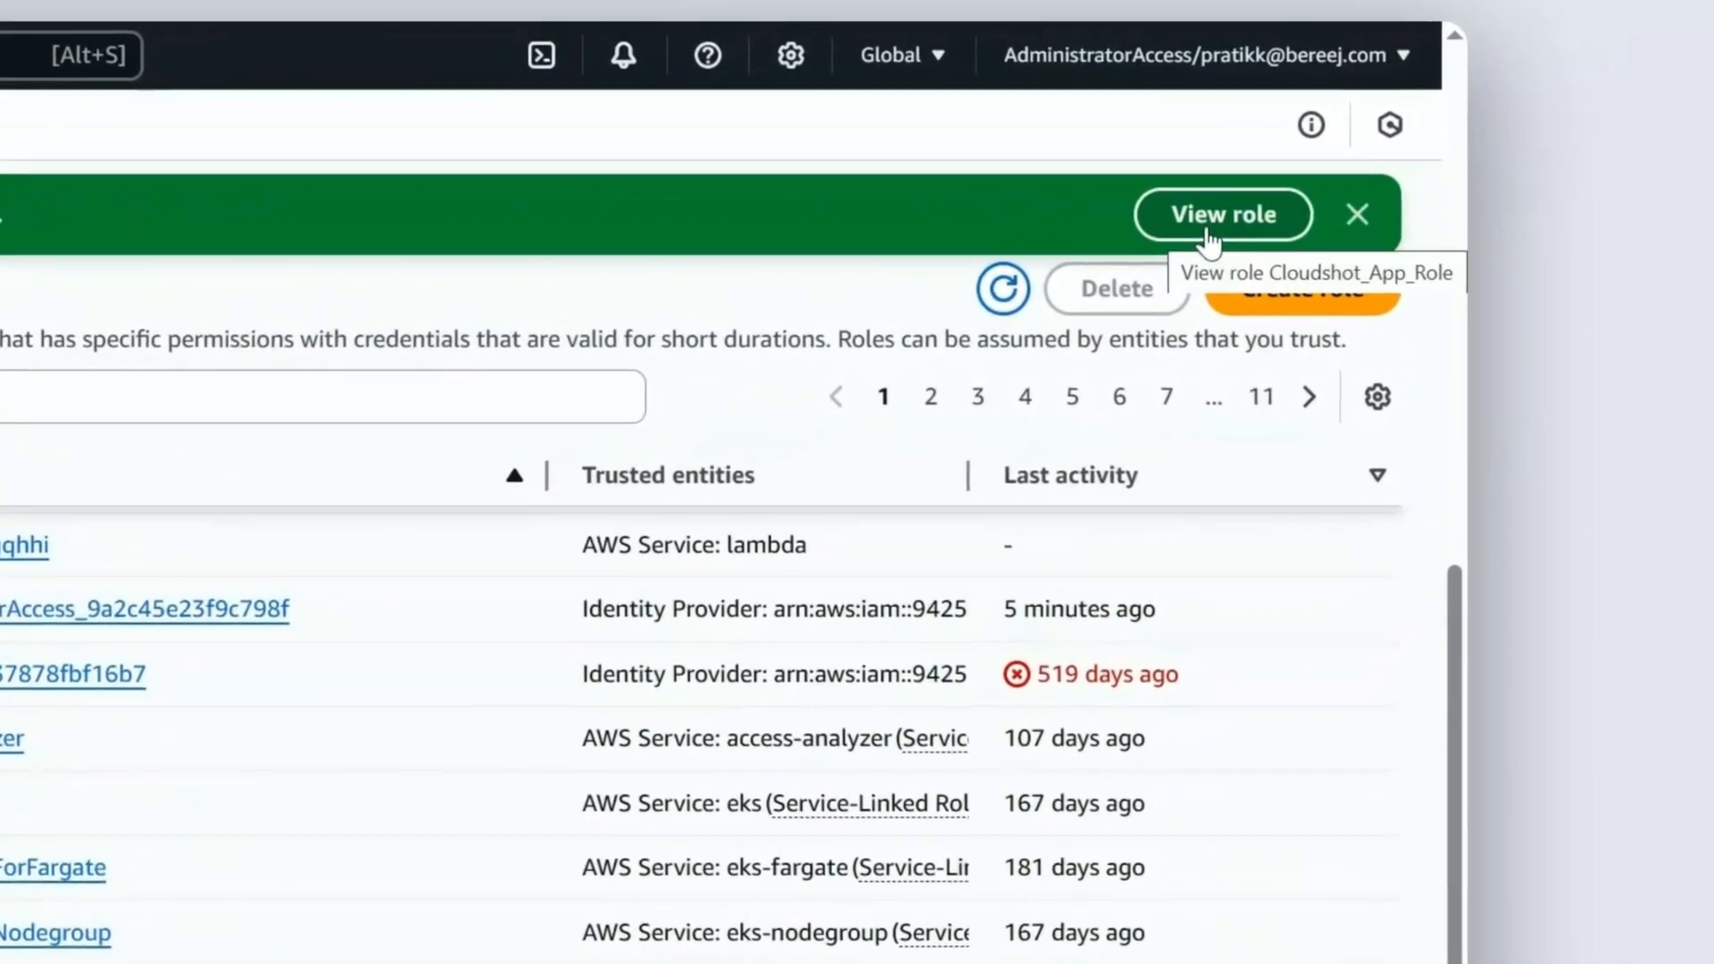
Open the details of Cloudshot_App_Role and copy its ARN
click(1430, 117)
scroll(1288, 352, down, 2)
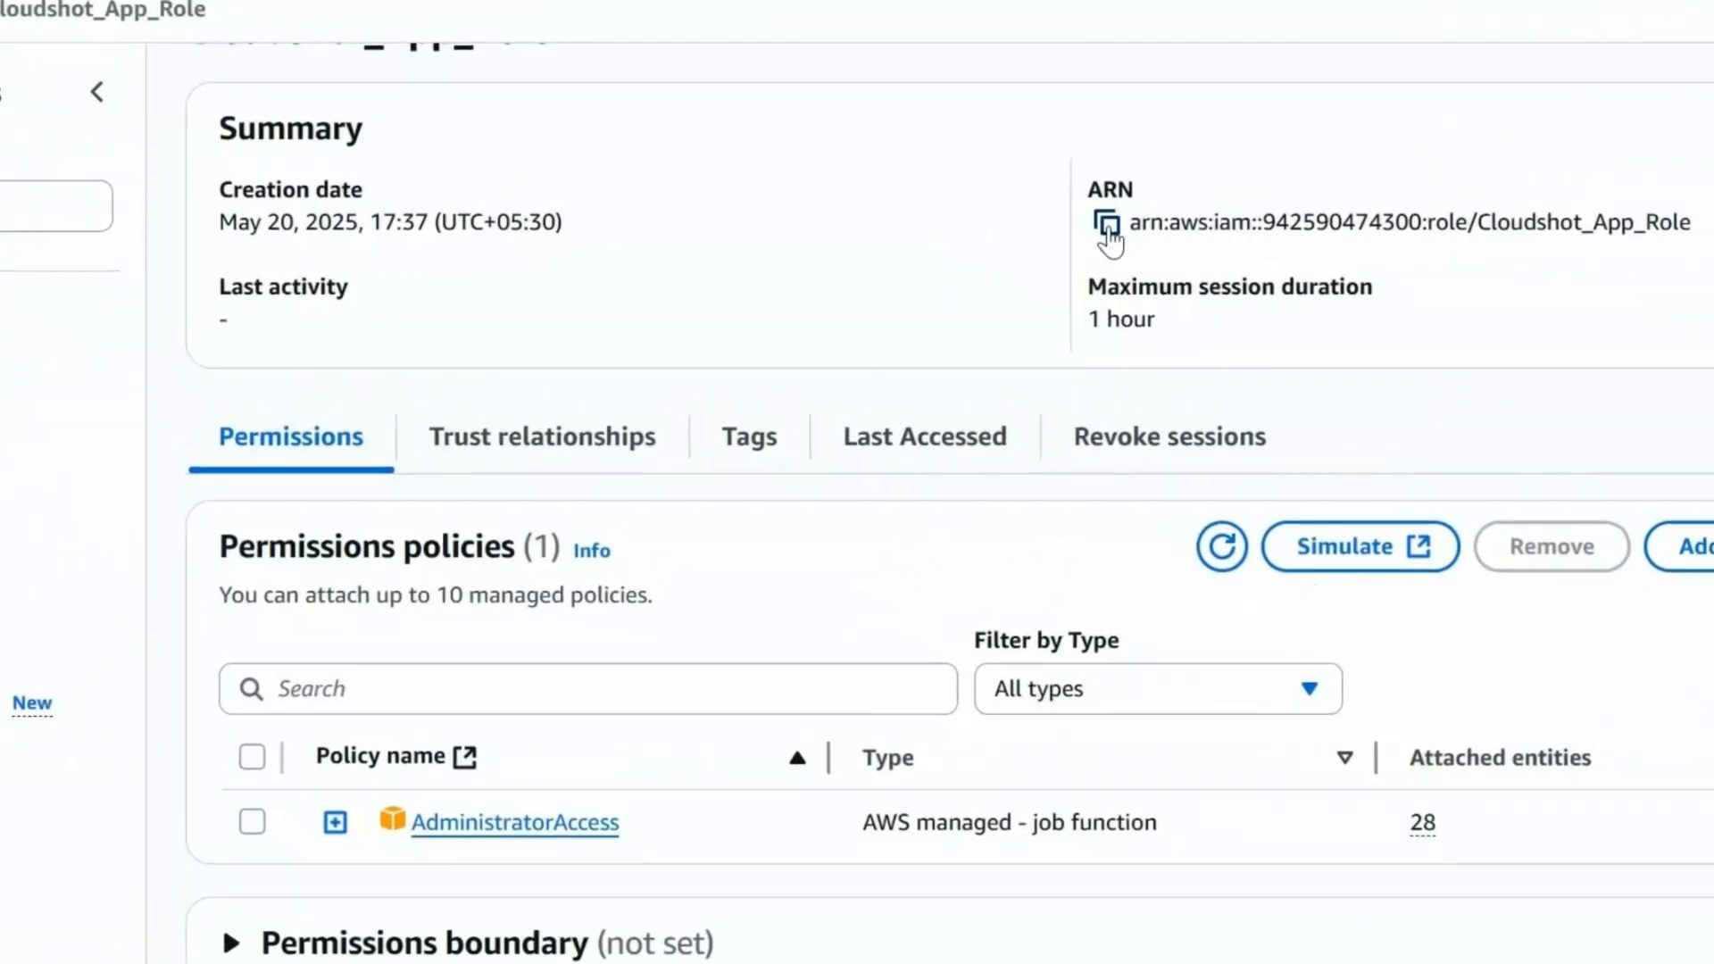
click(1121, 234)
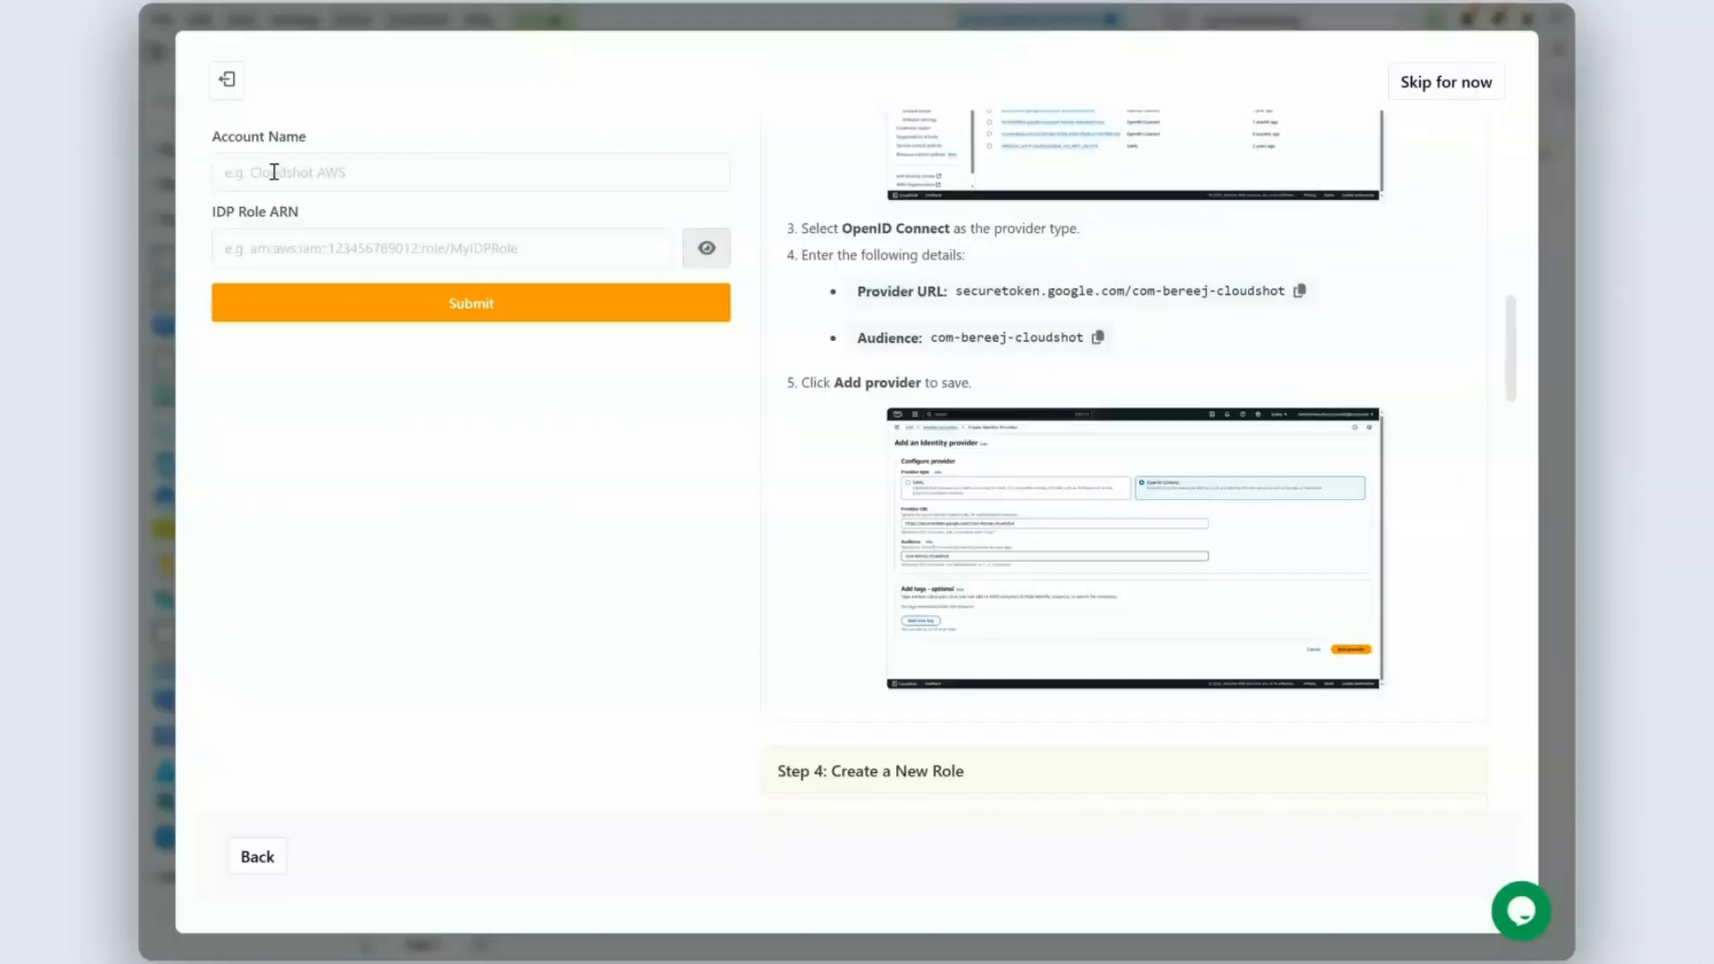
Submit the AWS account connection with the account name Cloudshot AWS and the copied role ARN as the IDP Role ARN
click(273, 169)
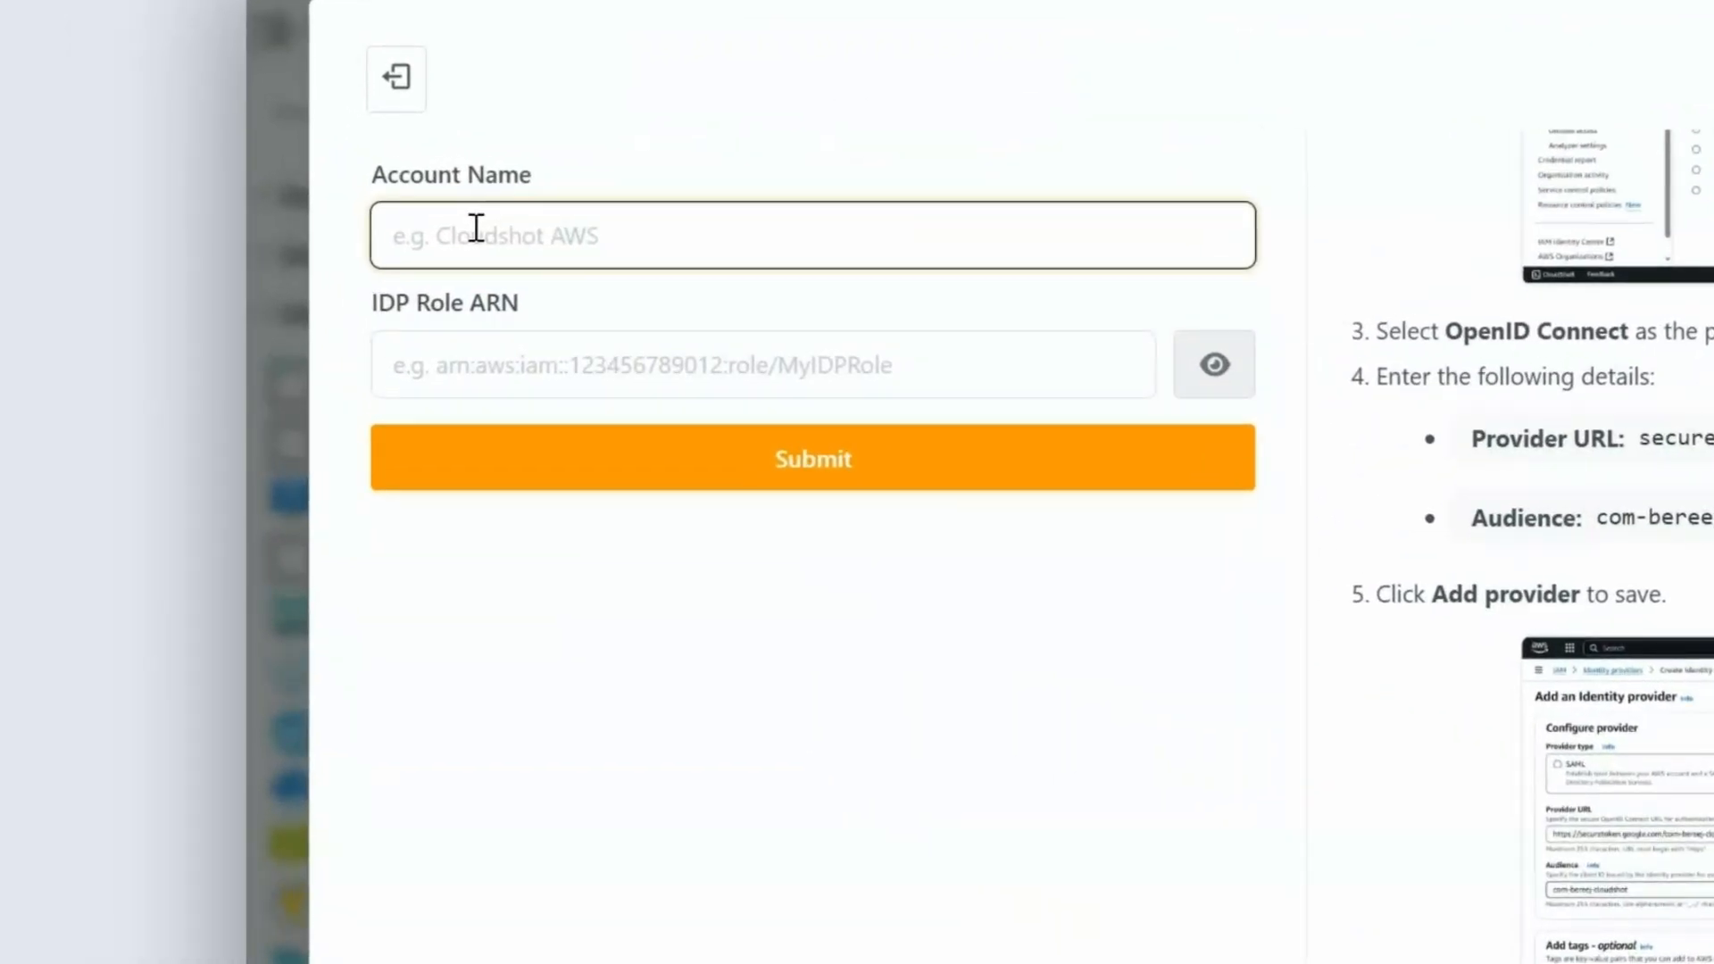
text(Cloudshot AW)
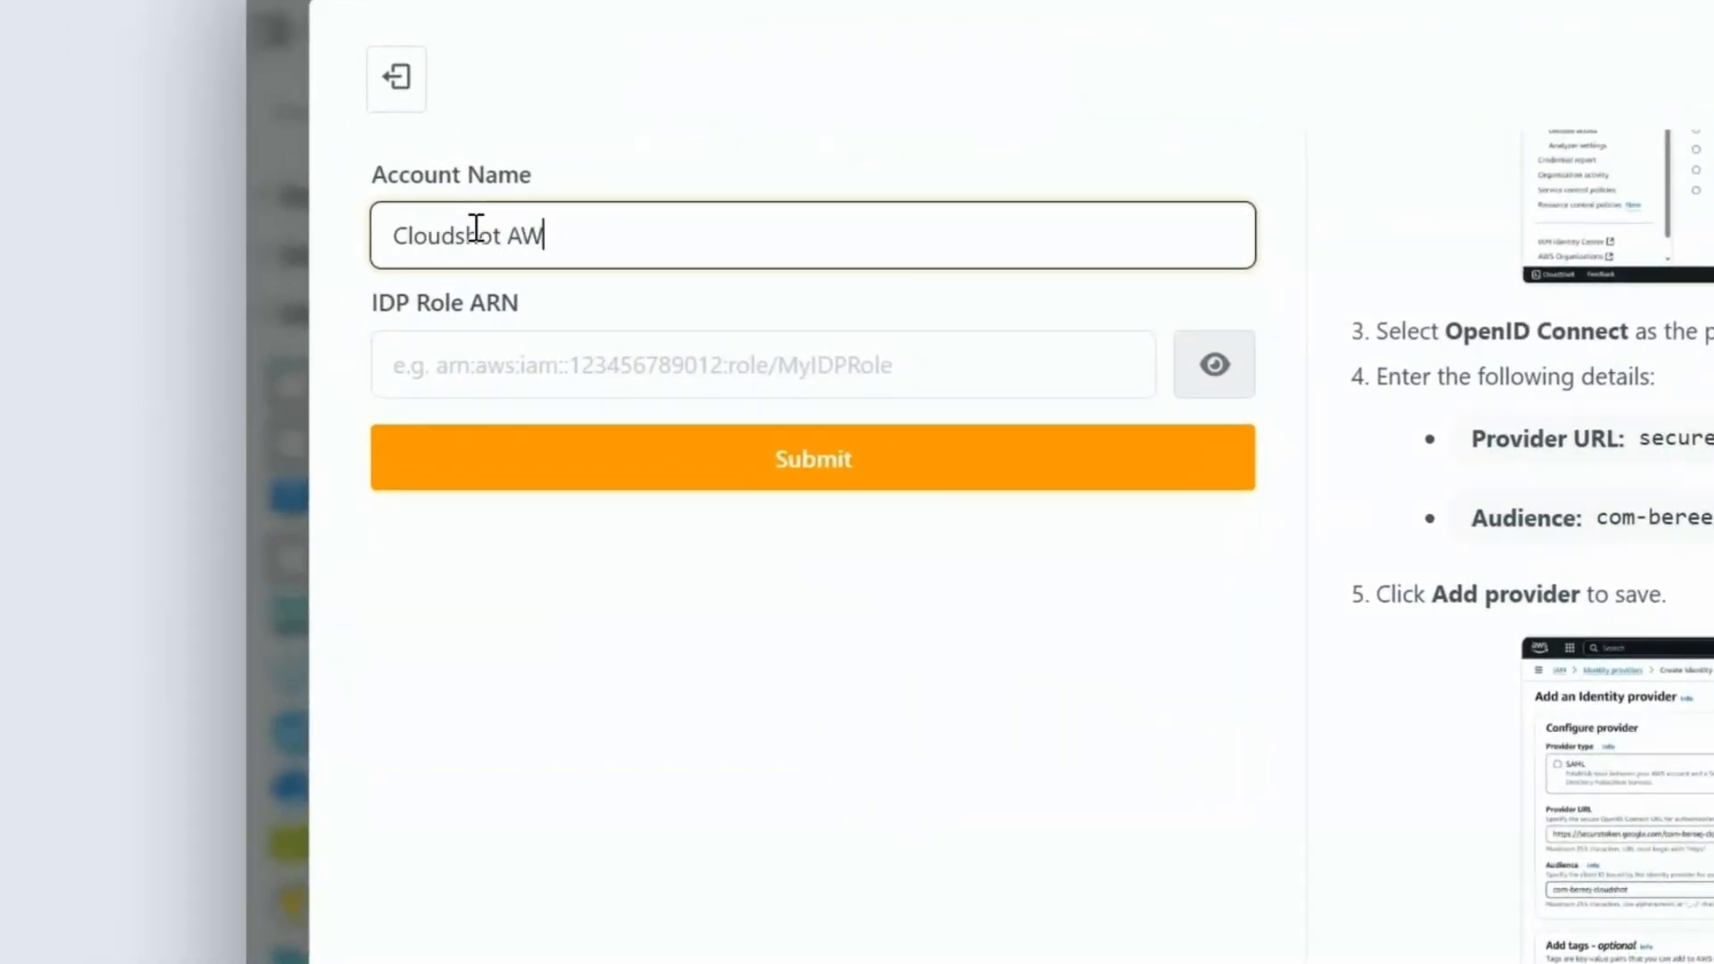
text(S)
click(522, 353)
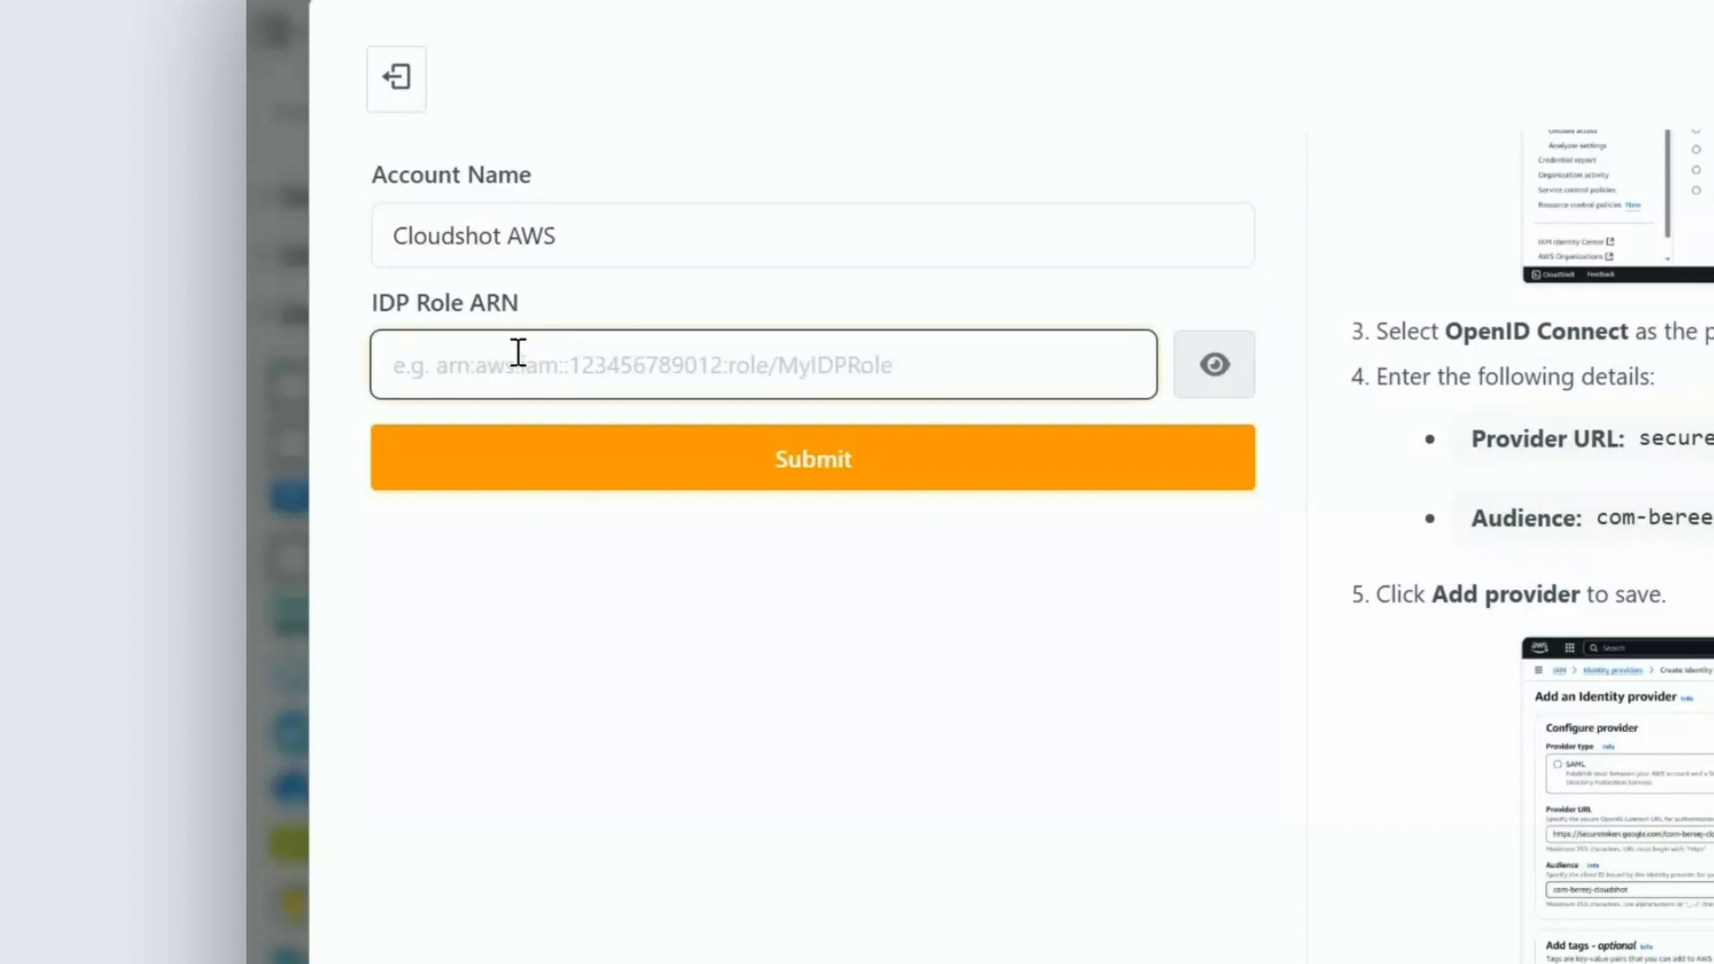
key(ctrl+v)
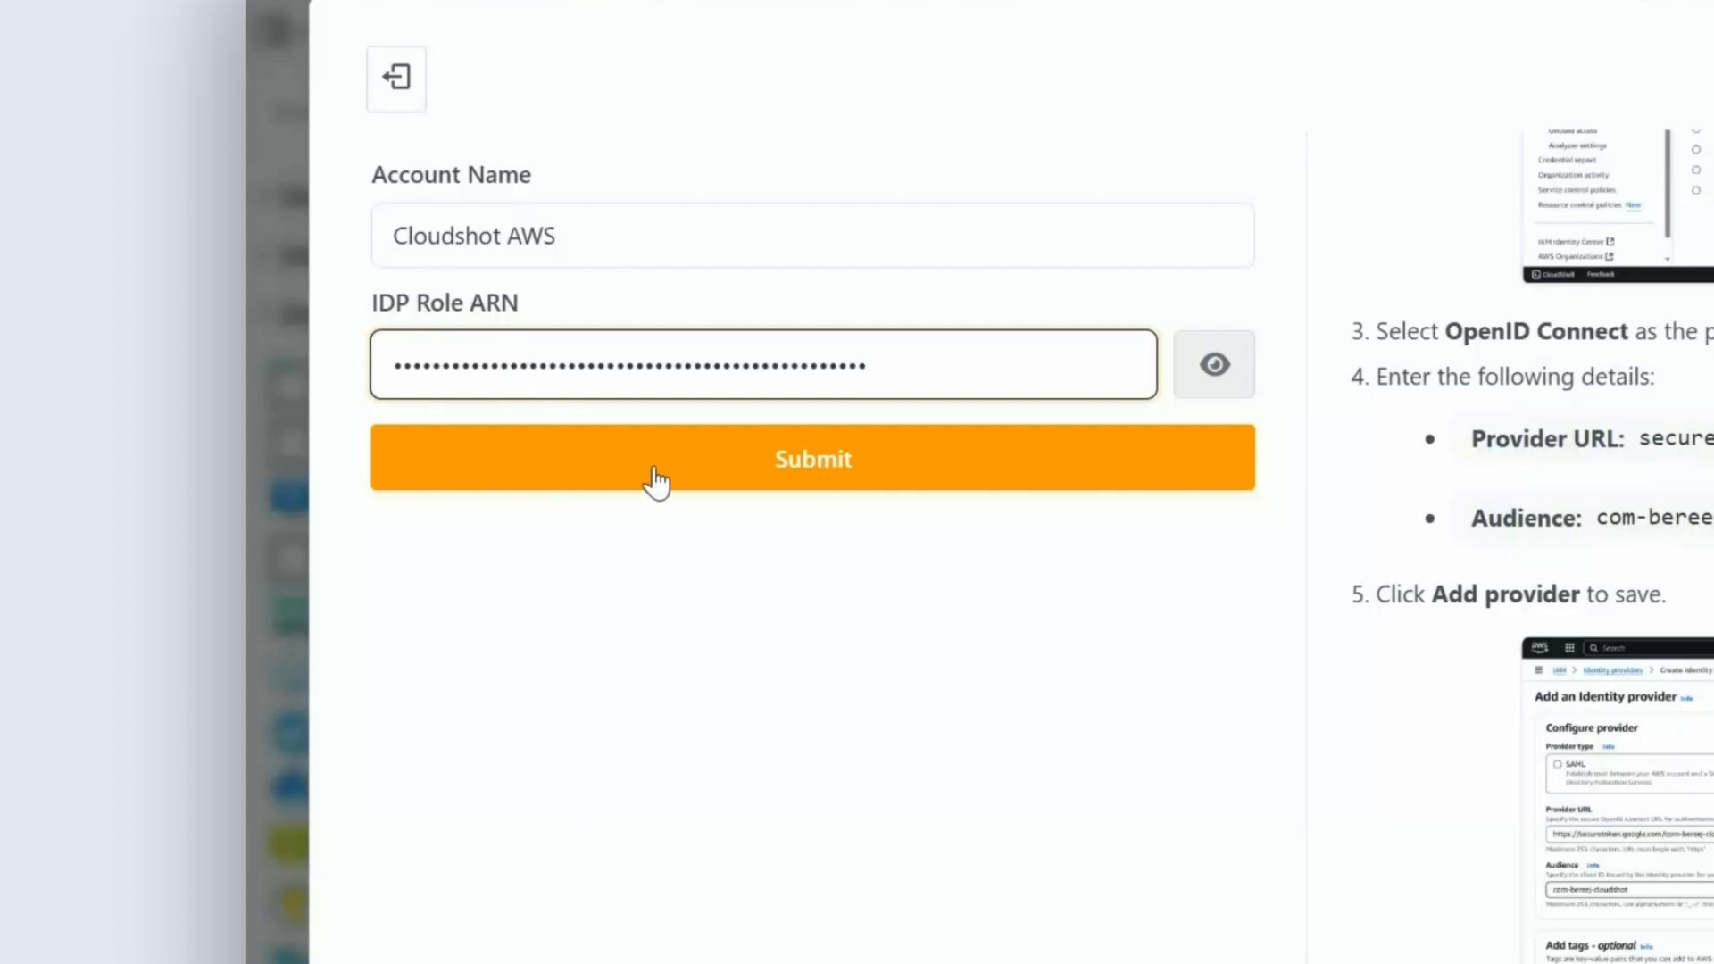
click(747, 465)
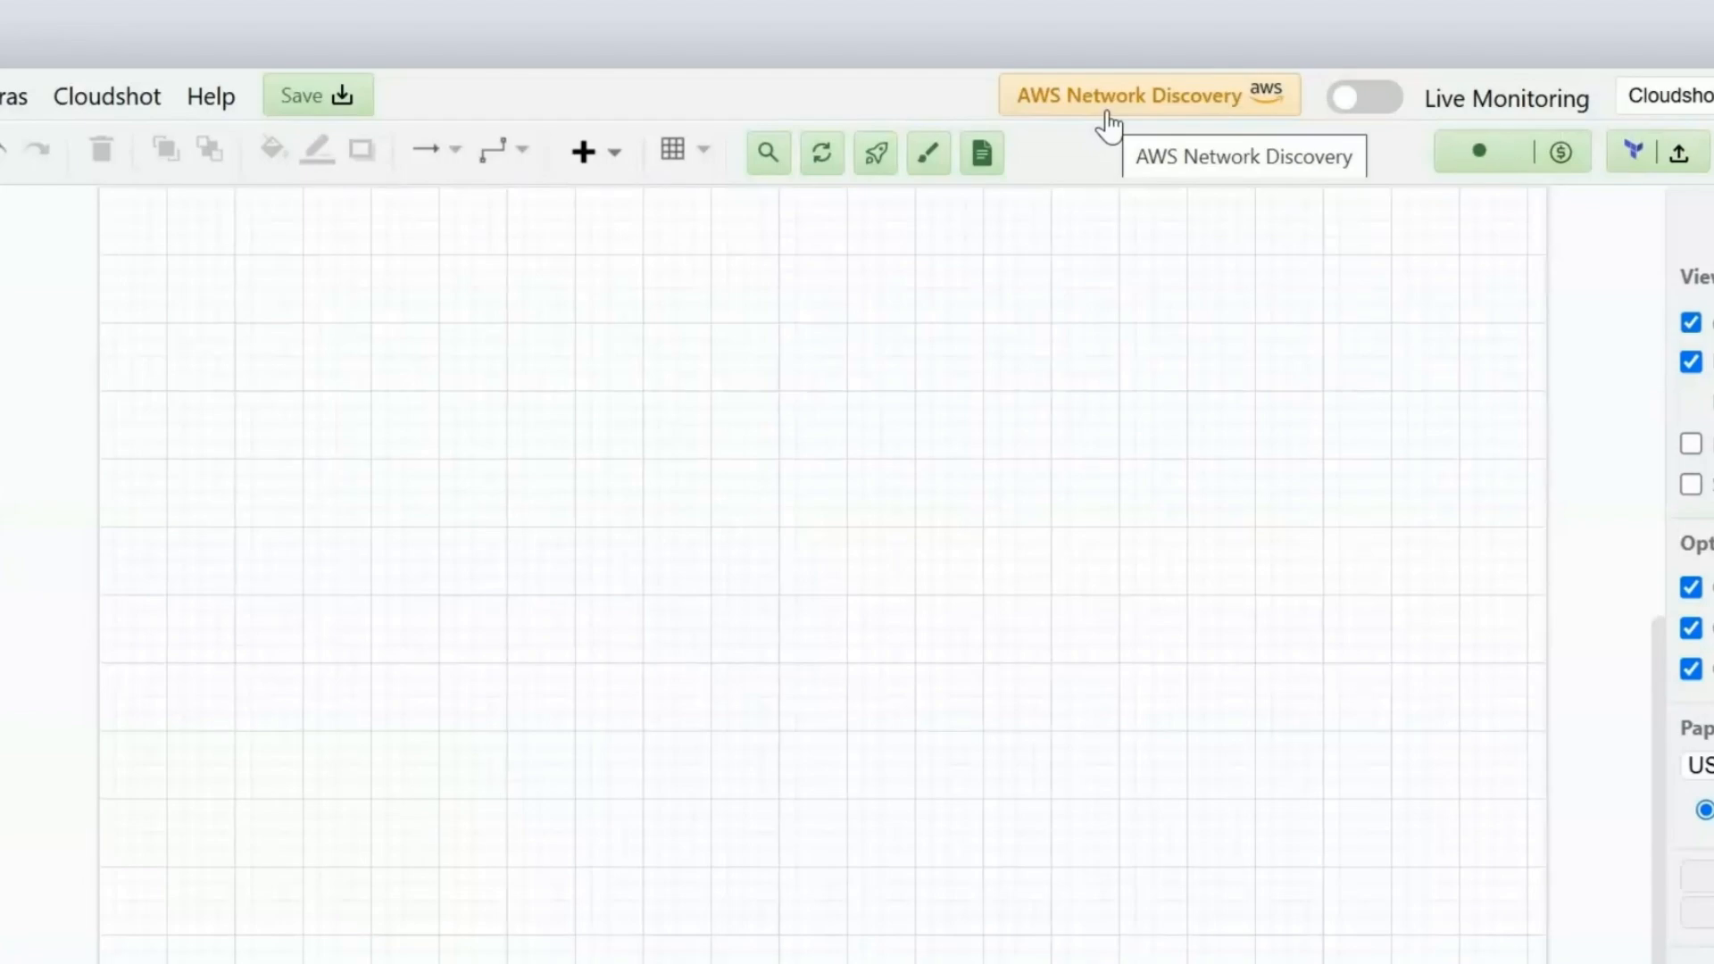
Run AWS Network Discovery for the region ap-south-1 | Asia Pacific (Mumbai) without tag filters and show its deployment
click(1109, 123)
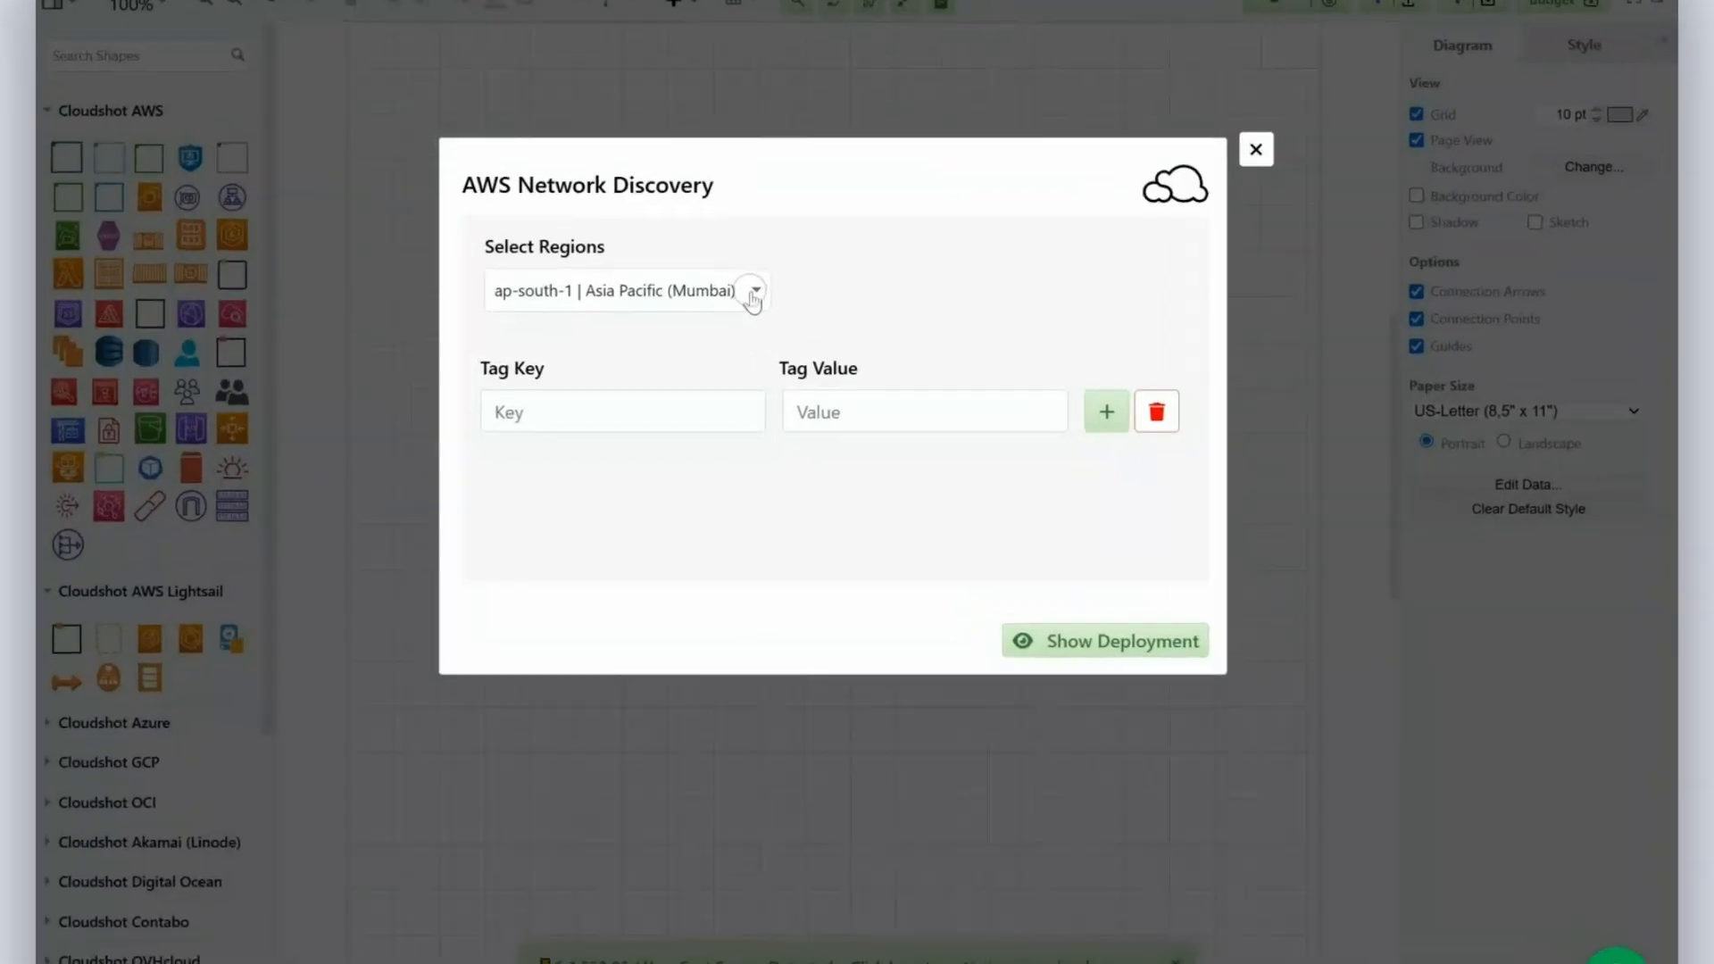
click(752, 301)
scroll(675, 437, down, 10)
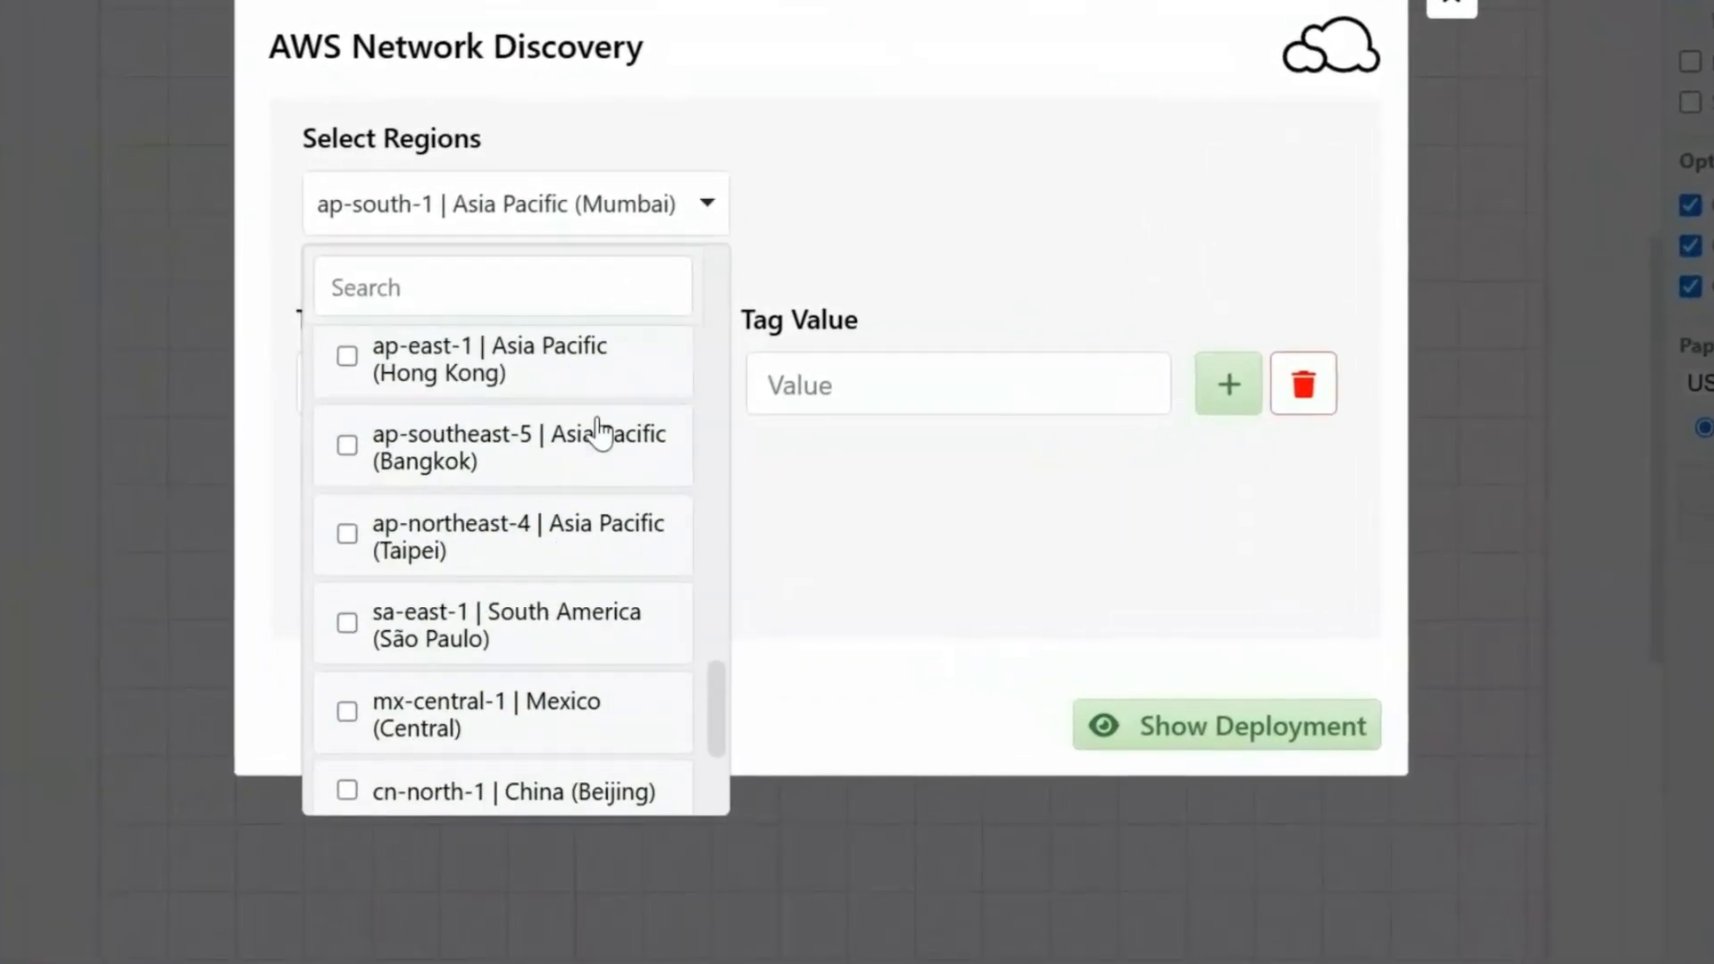
scroll(598, 433, up, 10)
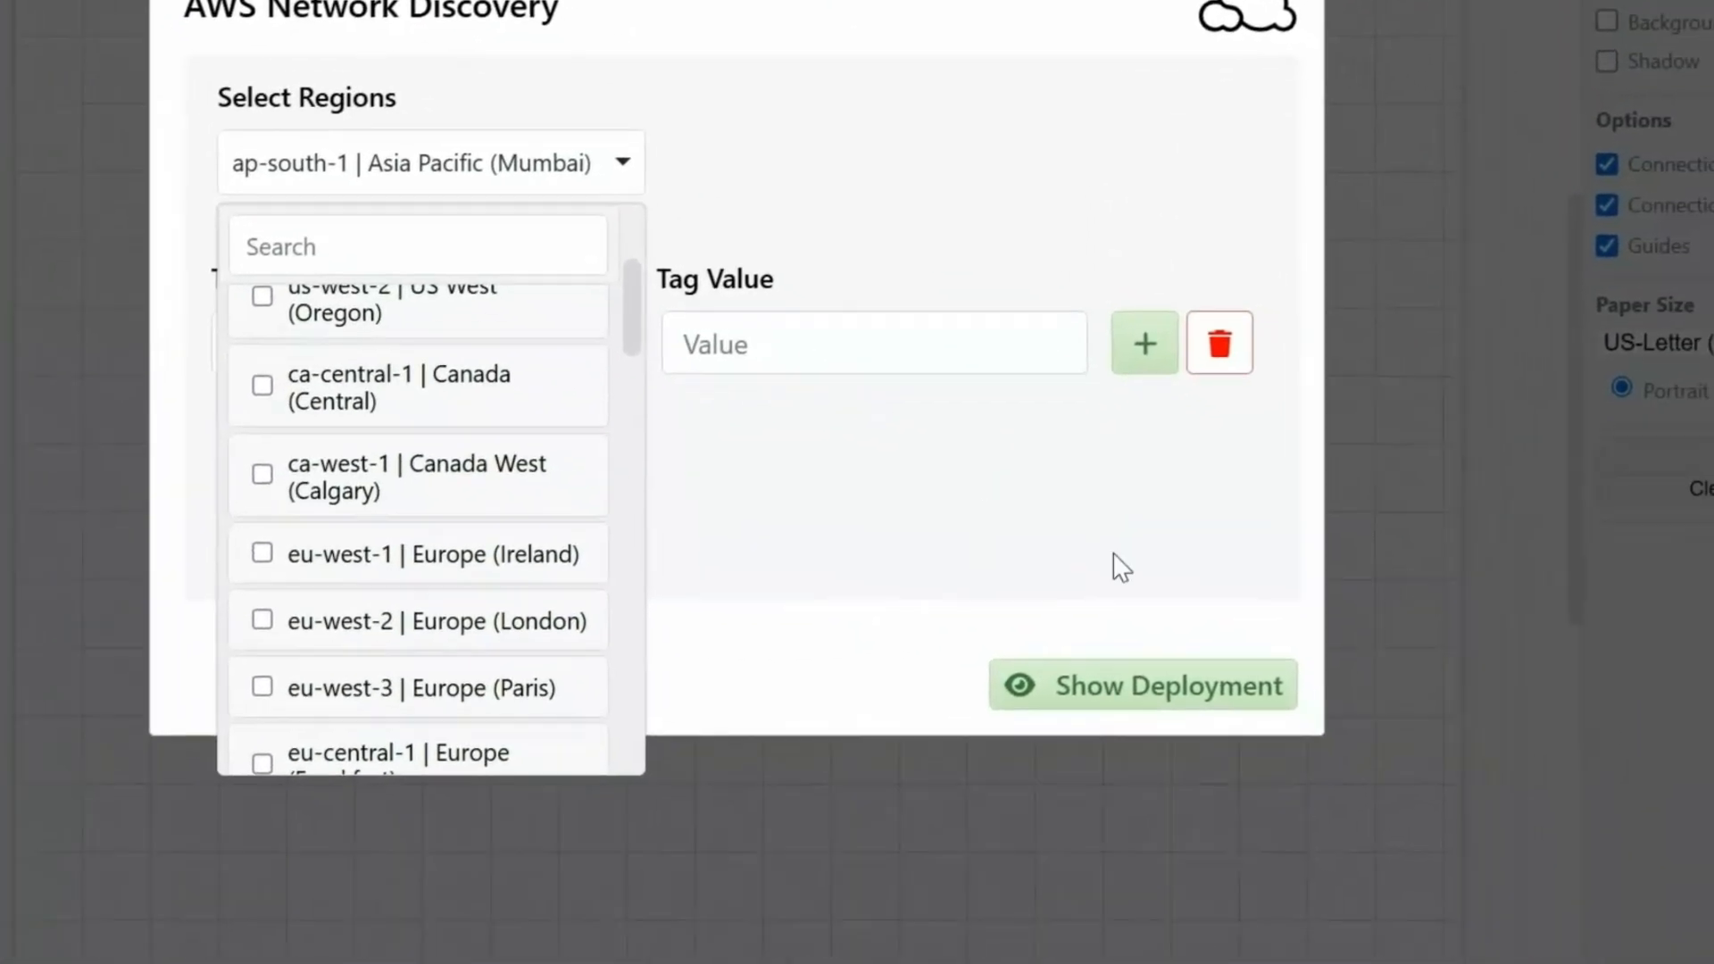
click(1168, 671)
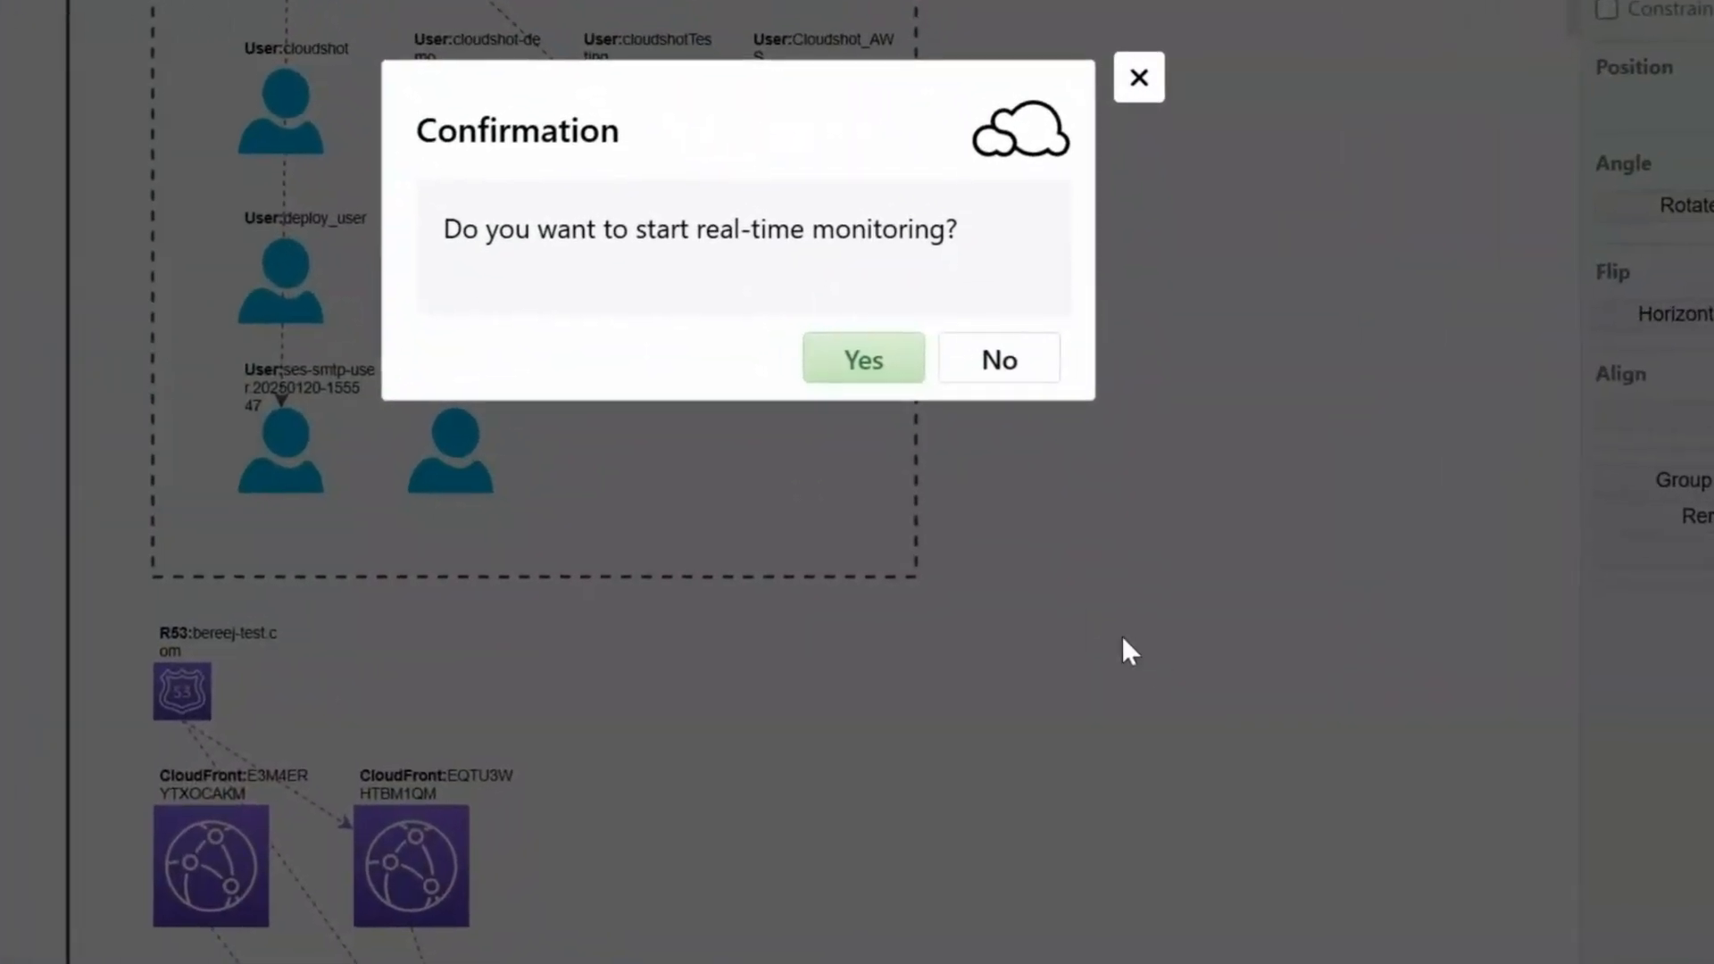
Start real-time monitoring of the discovered deployment and examine the VPC and subnet resources in its diagram
click(893, 369)
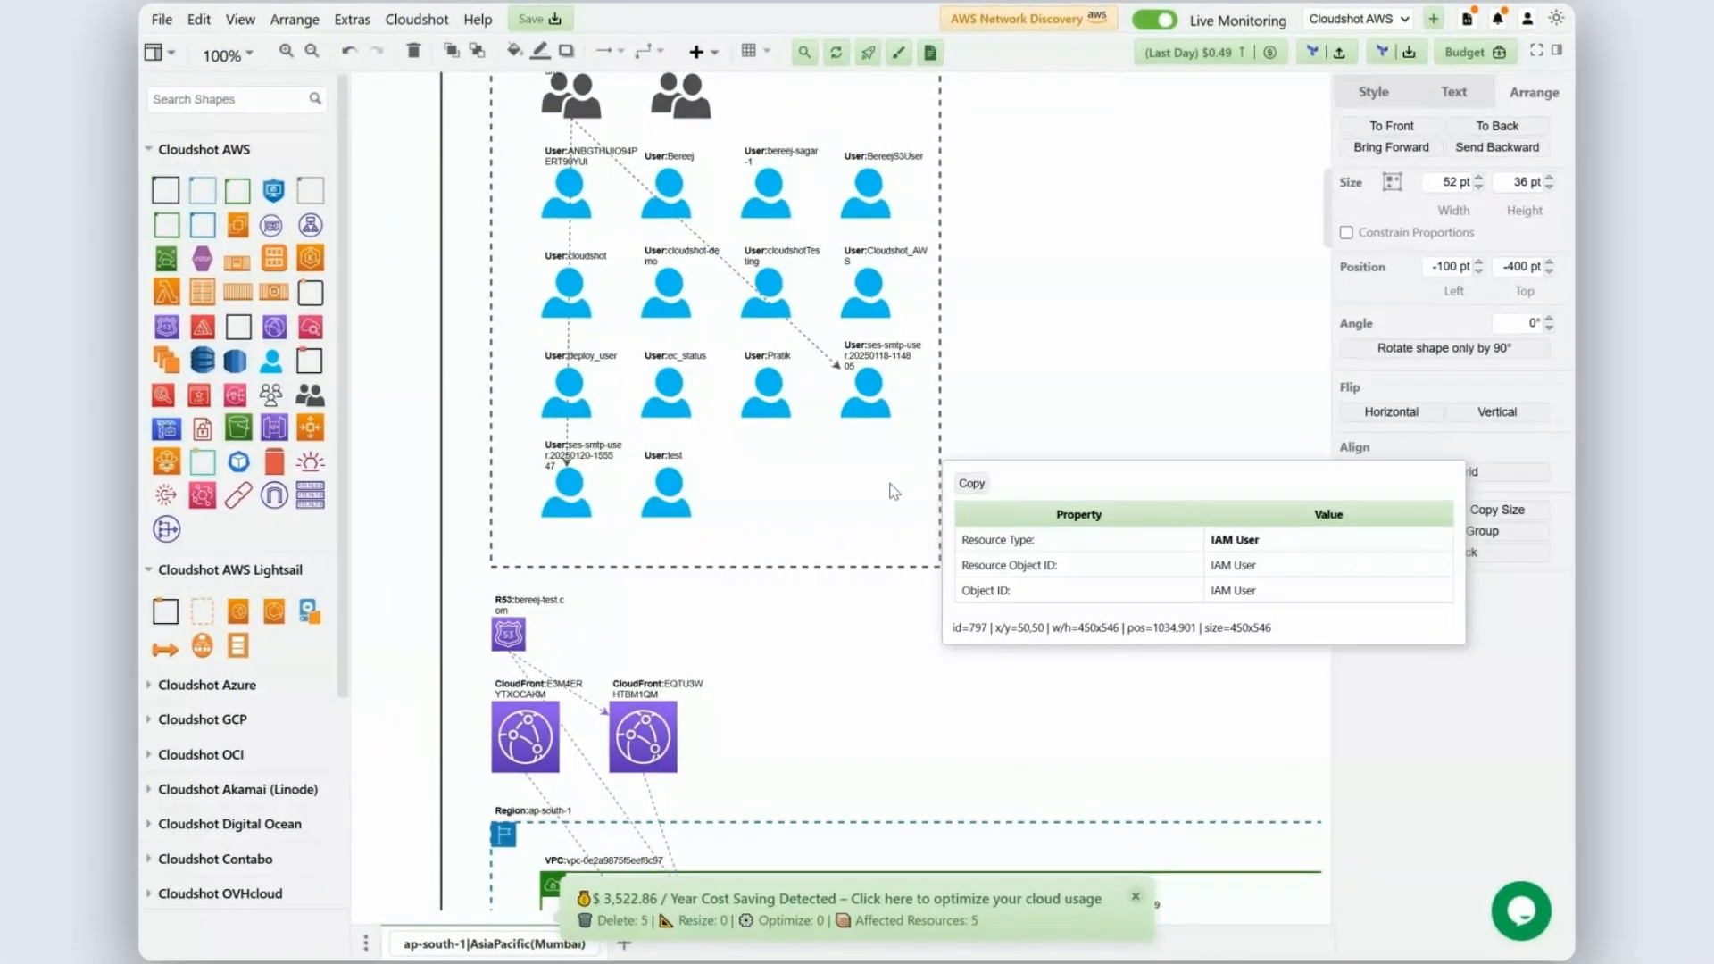
scroll(882, 644, down, 1)
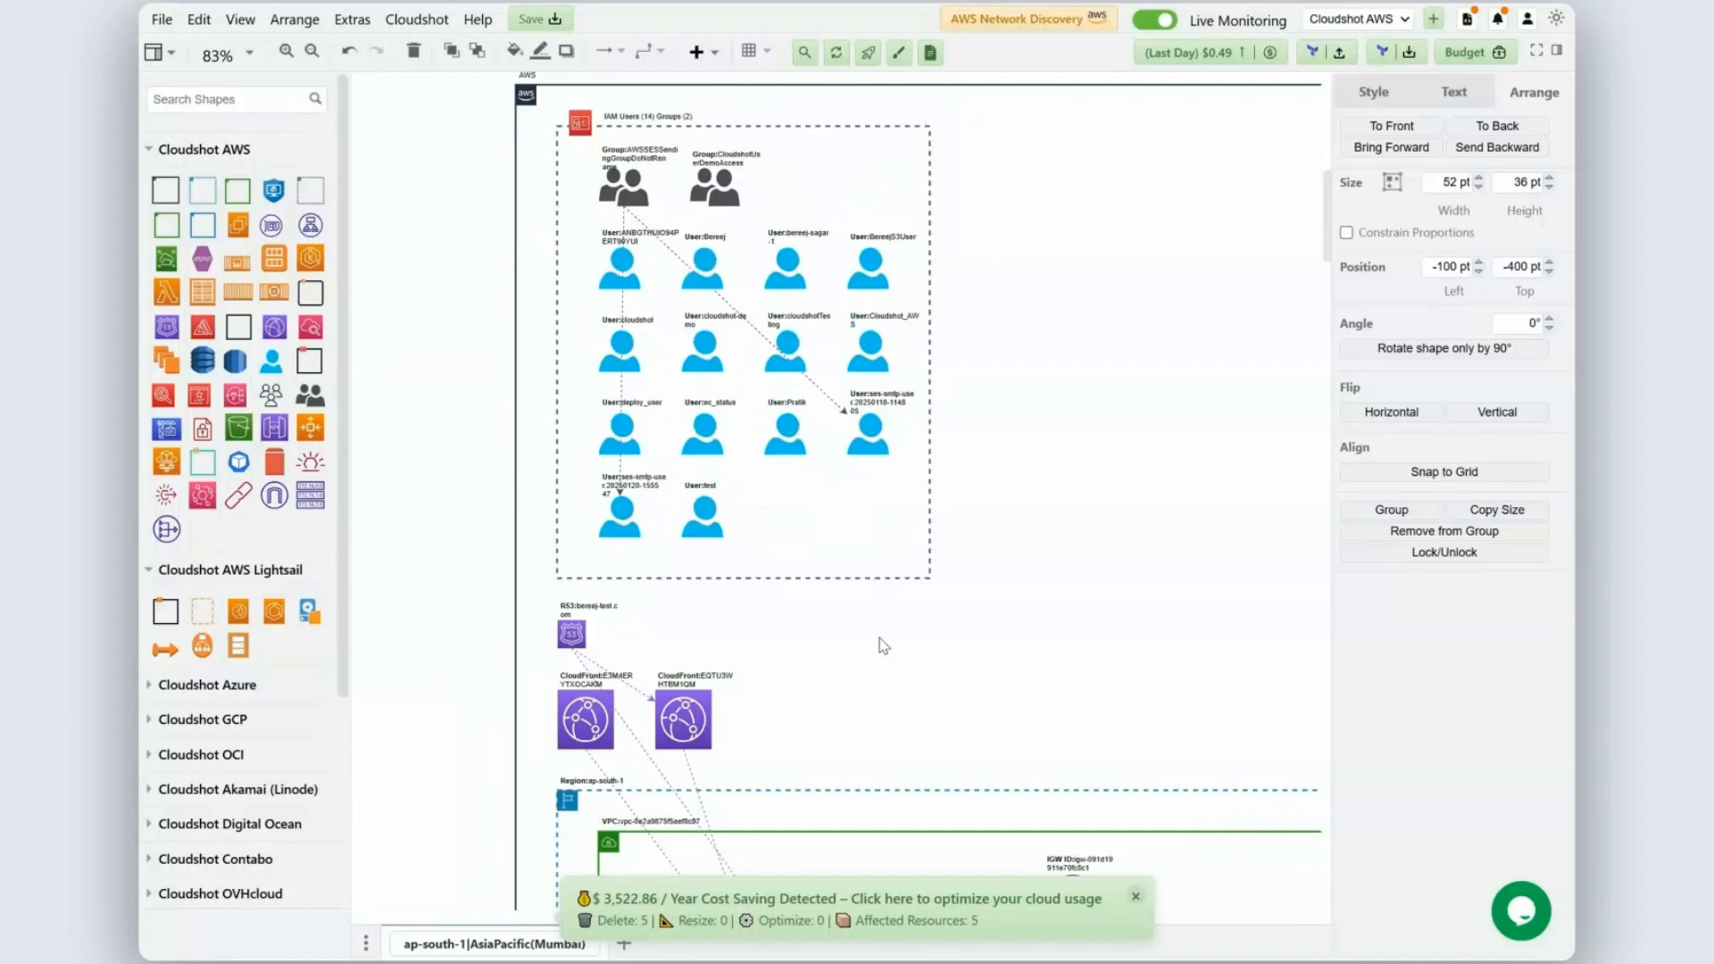
scroll(882, 644, down, 1)
scroll(882, 645, down, 6)
scroll(882, 644, right, 3)
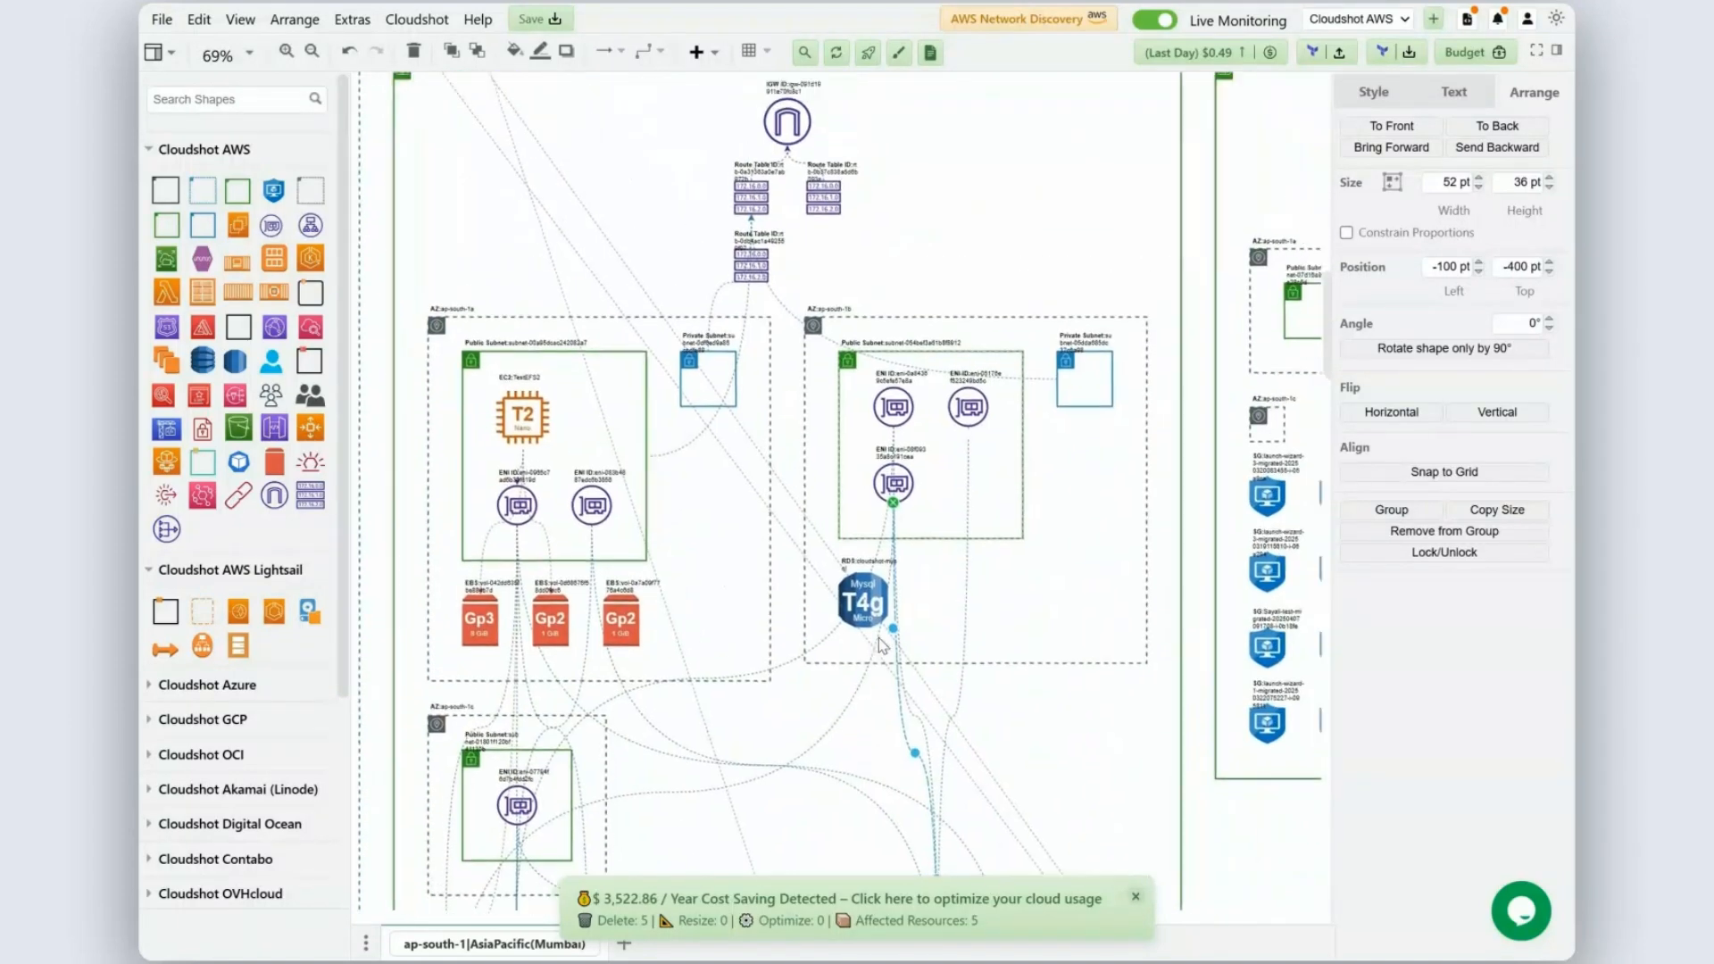